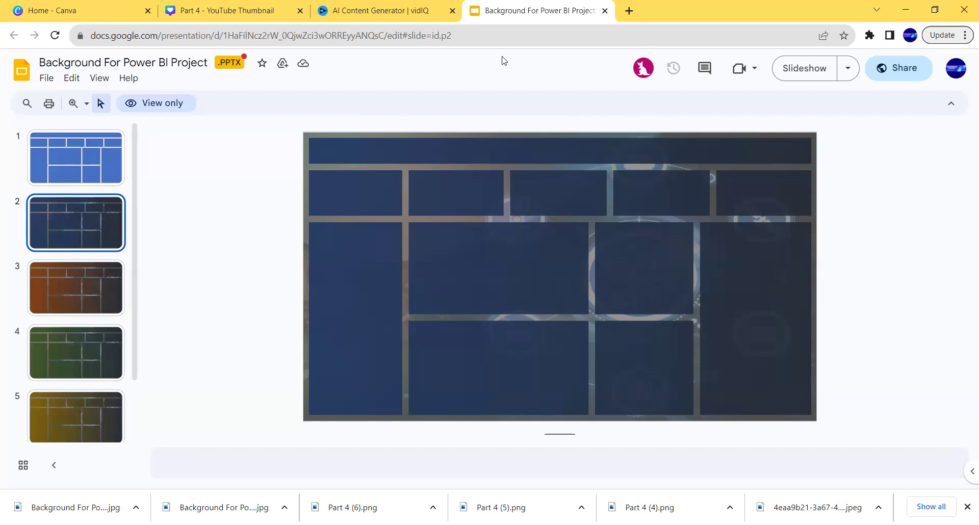
# - Switch to Power BI Desktop and inspect the CY Casualties card's visual type and assigned field
pyautogui.click(794, 497)
pyautogui.hotkey('alt', 'Tab')
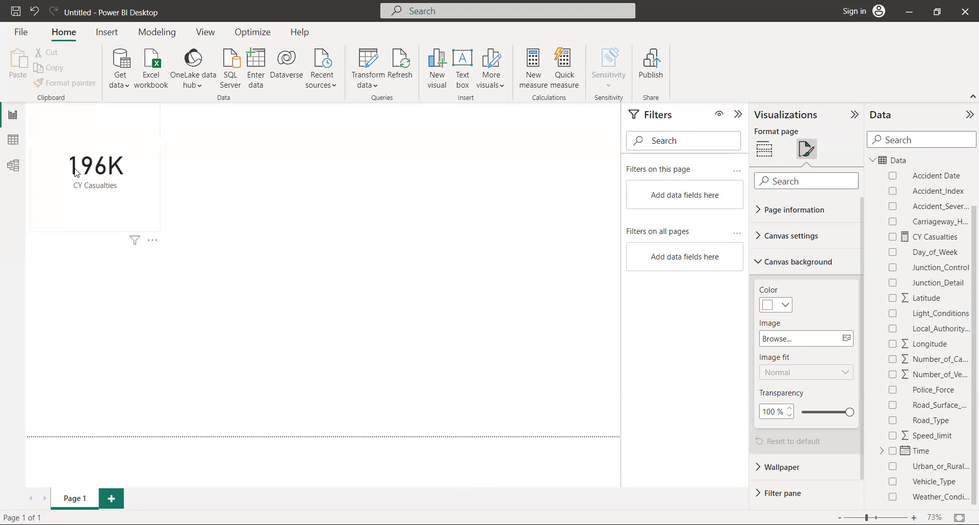
pyautogui.click(108, 185)
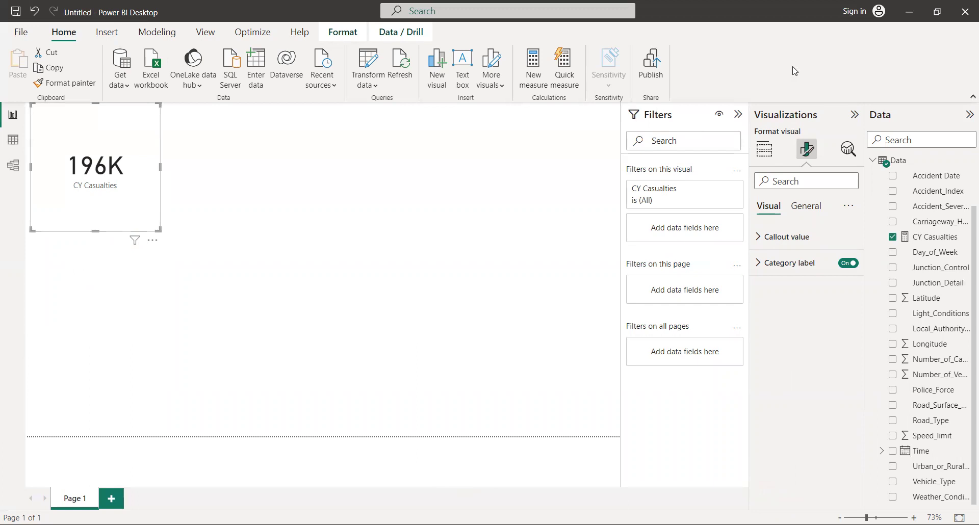
pyautogui.click(764, 158)
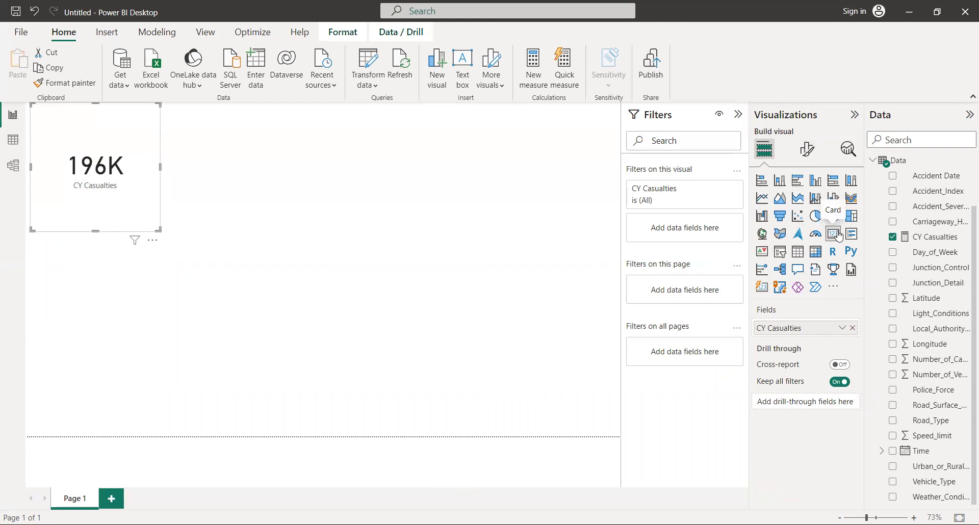
pyautogui.click(398, 249)
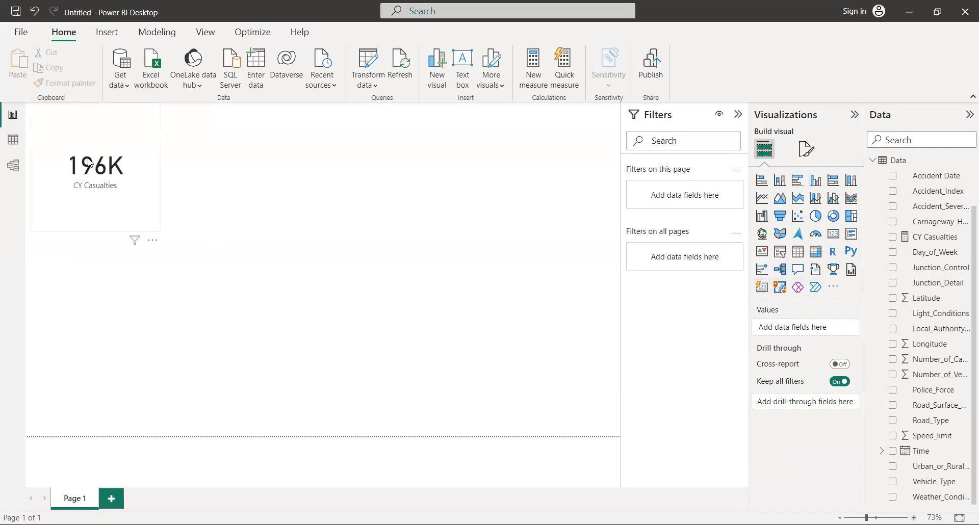
pyautogui.click(98, 180)
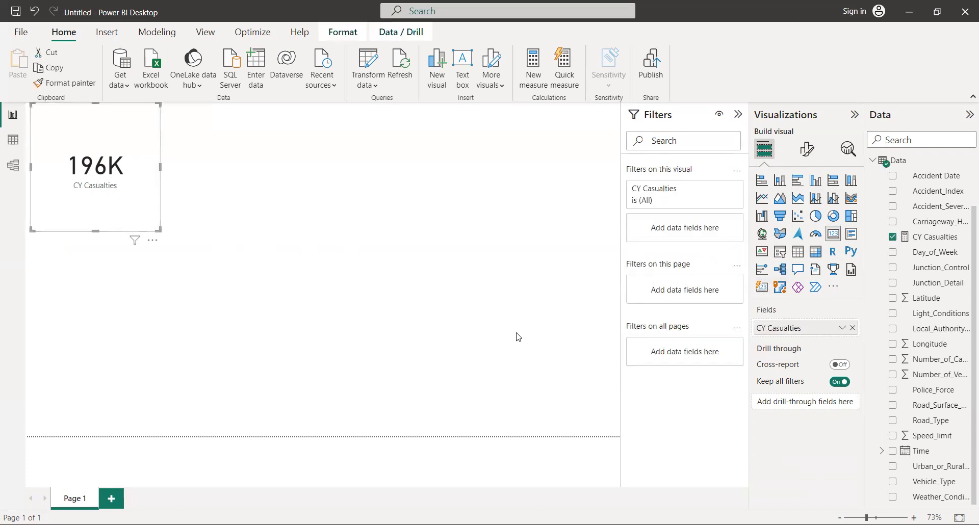
pyautogui.press('Escape')
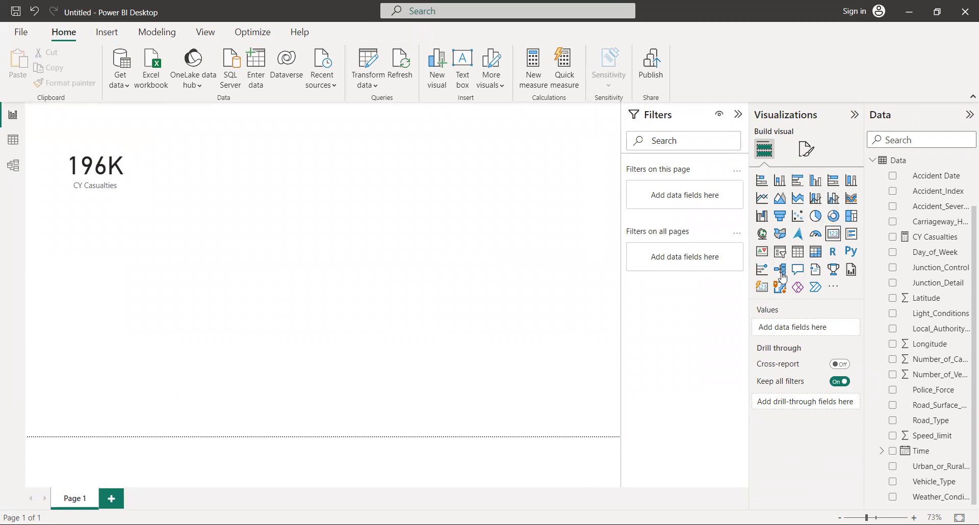
# - Try adding a second card visual showing the sum of Number_of_Casualties, and remove it from the page
pyautogui.click(833, 242)
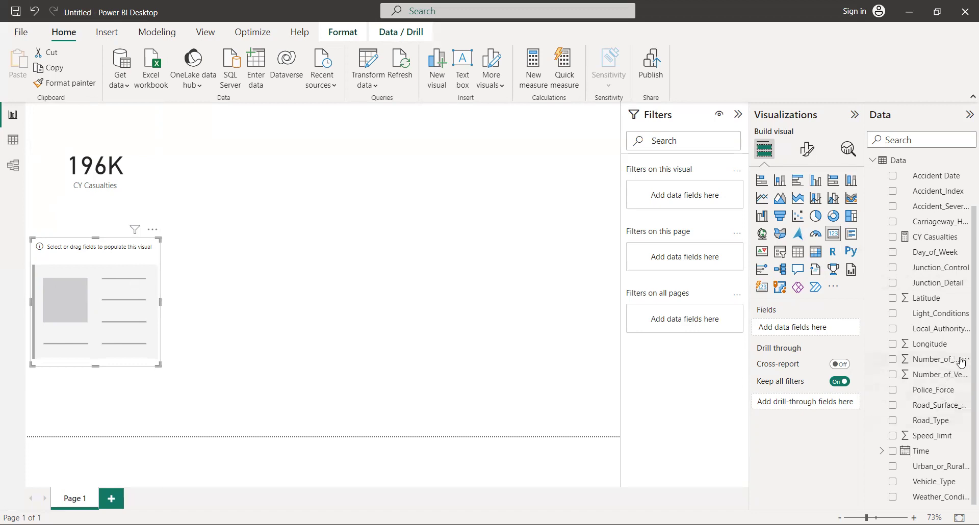
pyautogui.moveTo(955, 362); pyautogui.dragTo(845, 331)
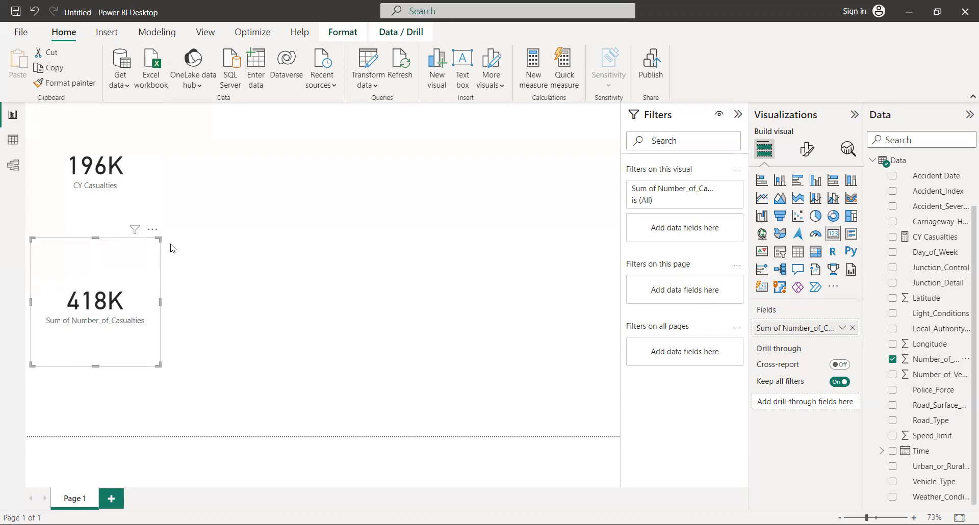
pyautogui.click(153, 230)
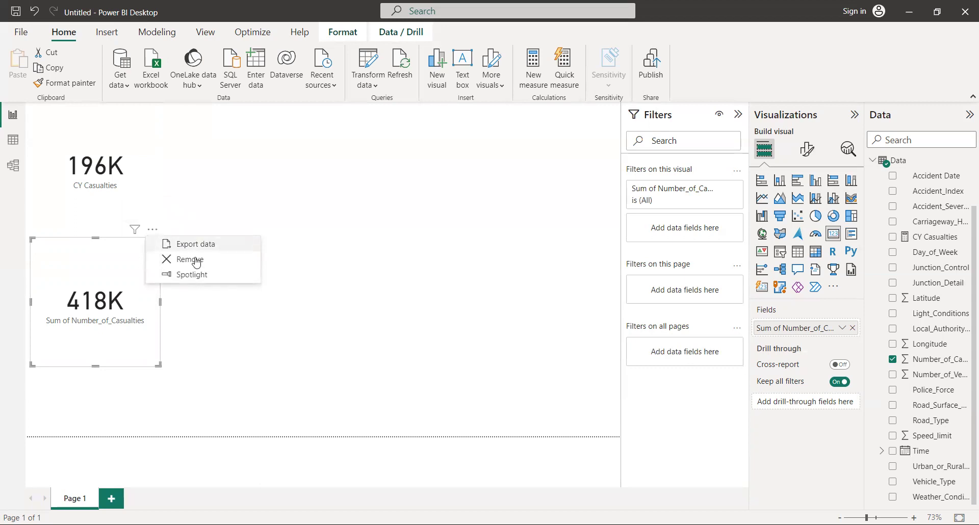
pyautogui.click(197, 260)
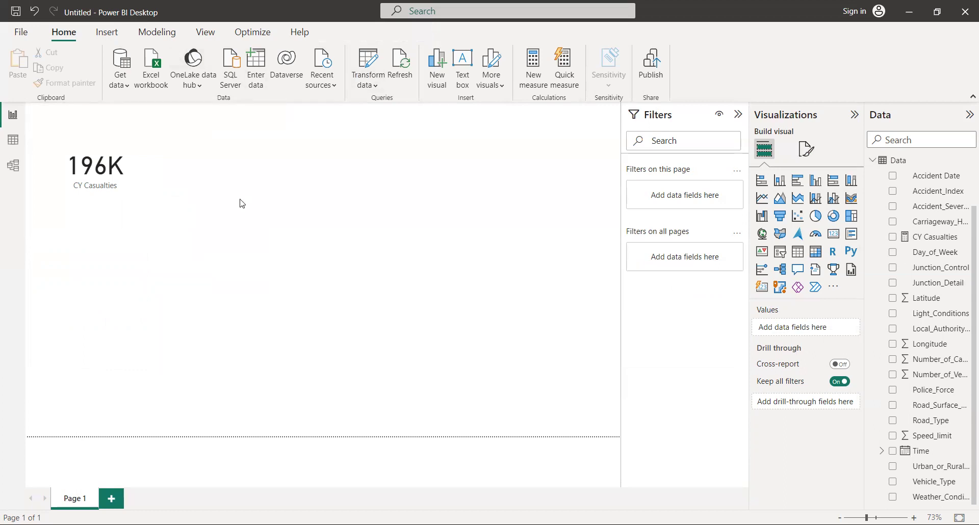
# - Set the report page's canvas vertical alignment to Middle and expand the canvas background settings
pyautogui.click(808, 151)
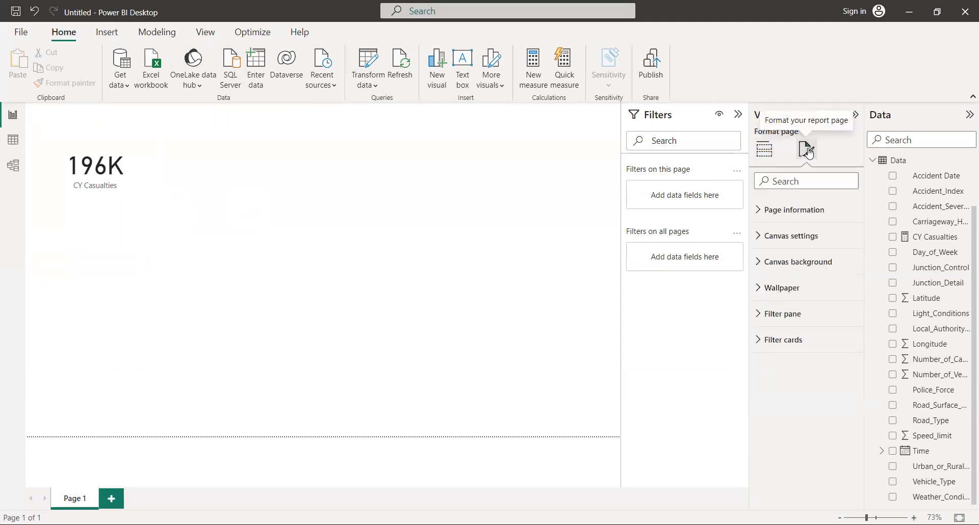
pyautogui.click(757, 240)
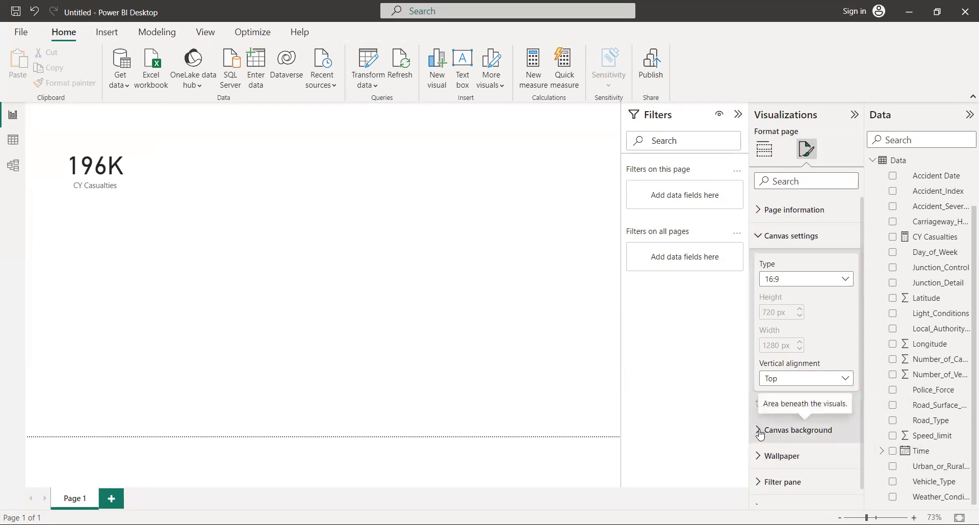
pyautogui.click(847, 383)
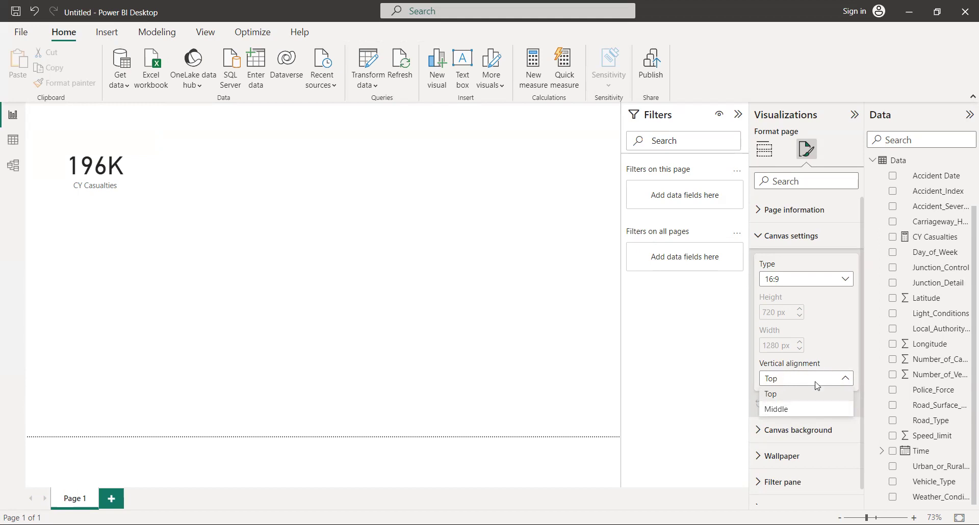
pyautogui.click(810, 411)
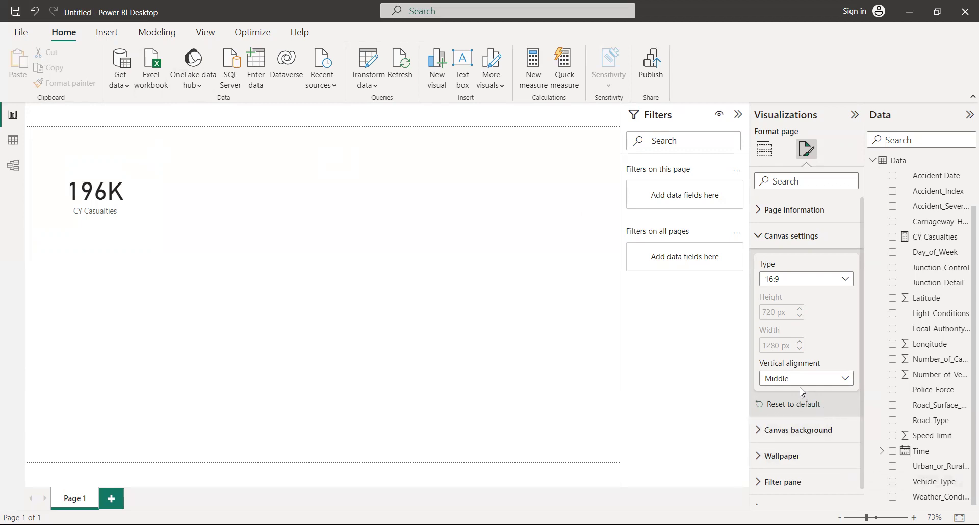
pyautogui.click(825, 432)
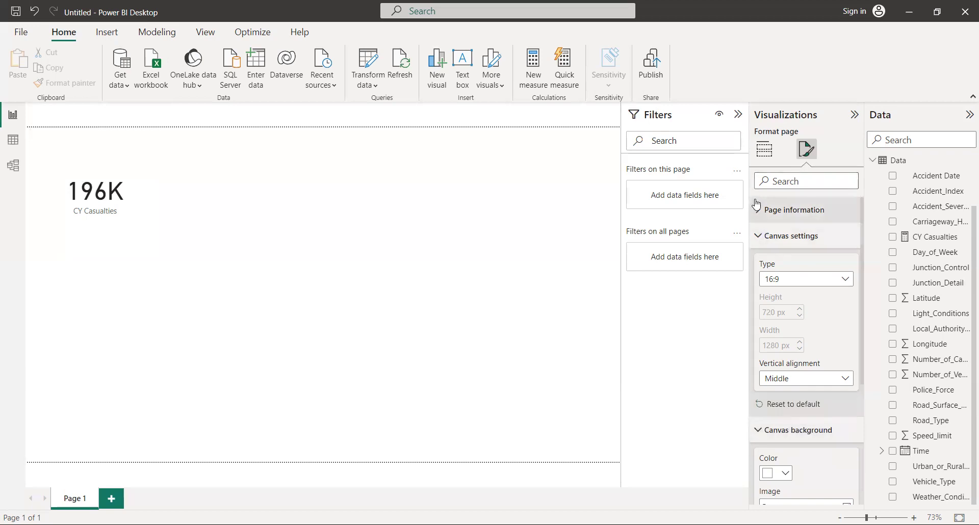
pyautogui.click(758, 240)
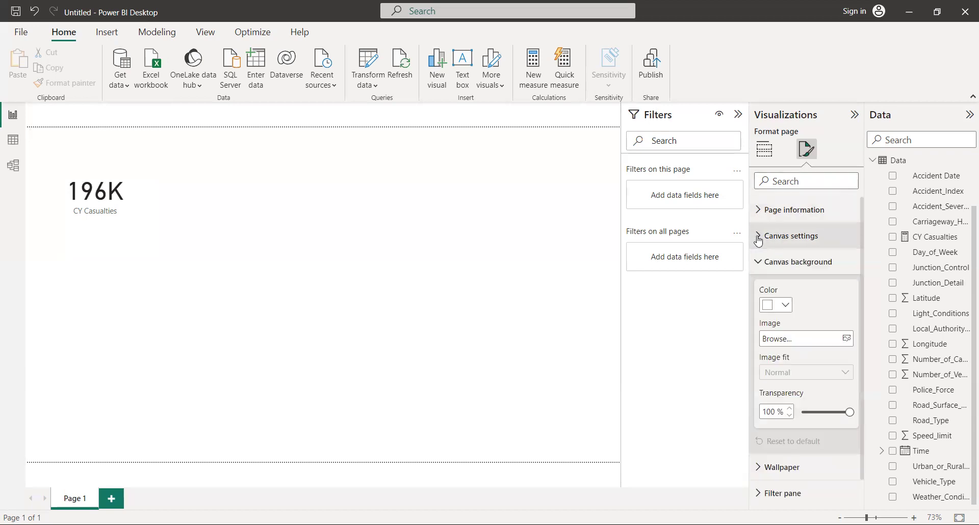
# - Try light grey and black as the canvas background color, and restore it to white
pyautogui.click(782, 305)
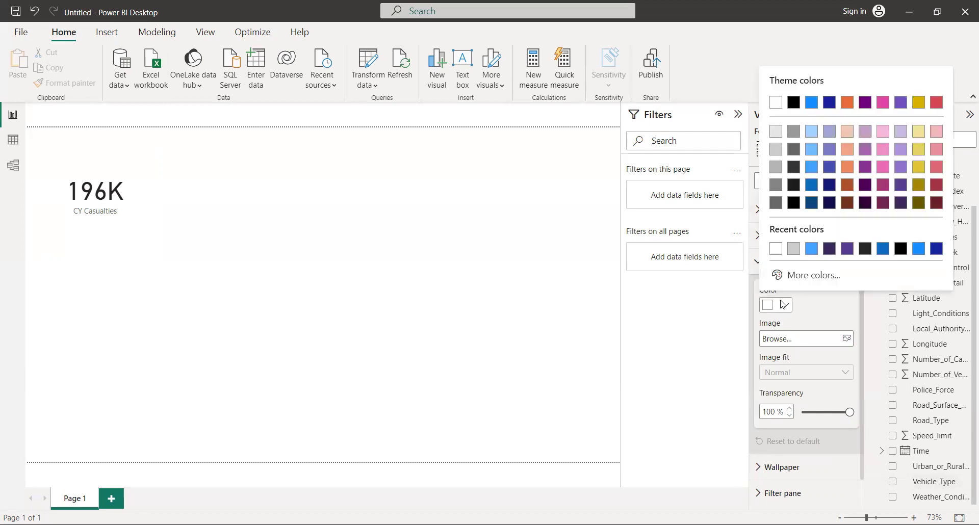
pyautogui.click(779, 132)
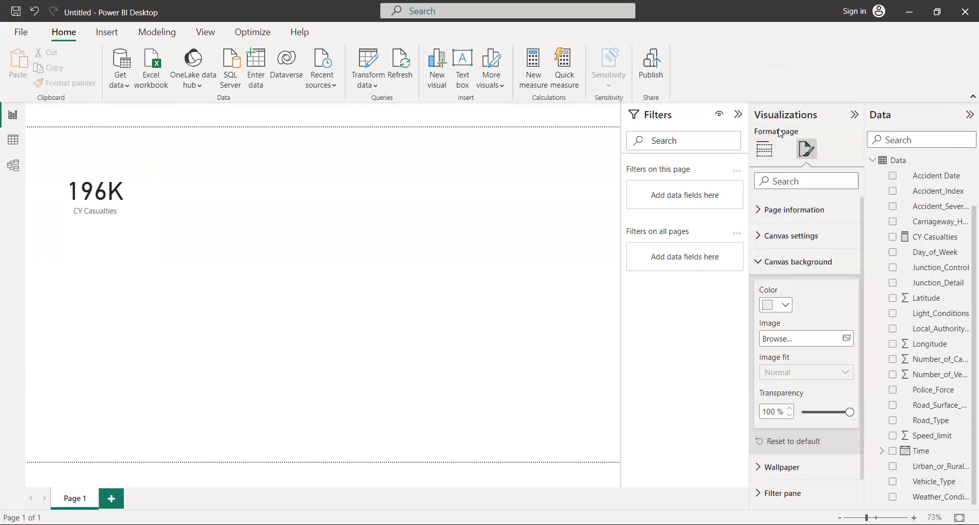
pyautogui.click(771, 305)
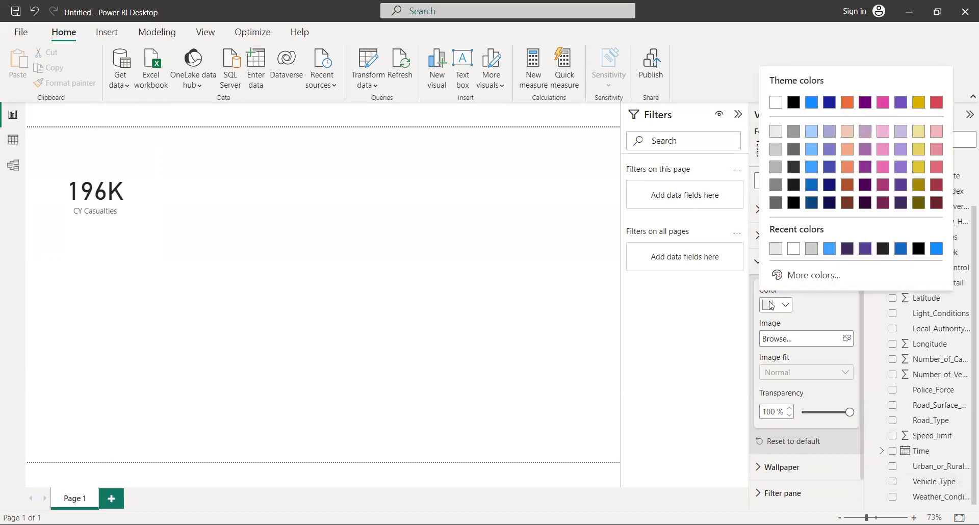
pyautogui.click(780, 107)
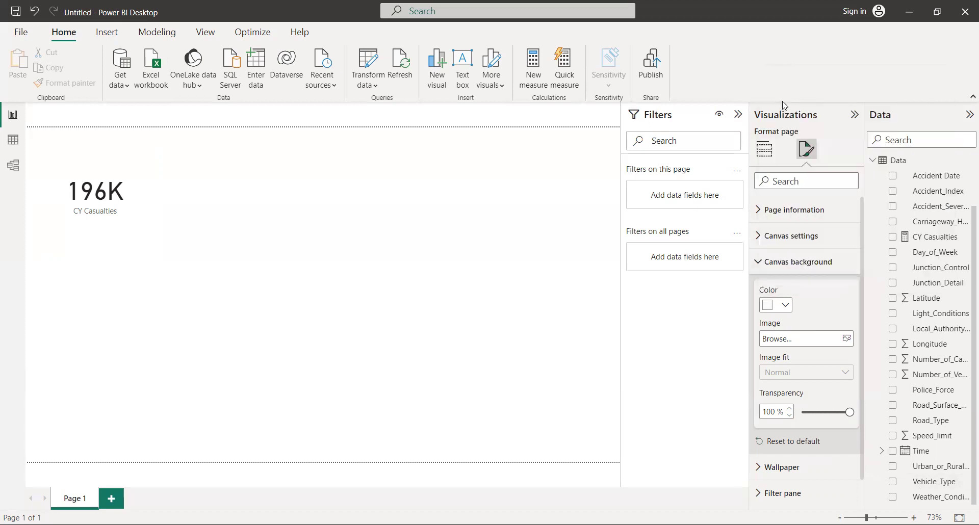
pyautogui.click(784, 306)
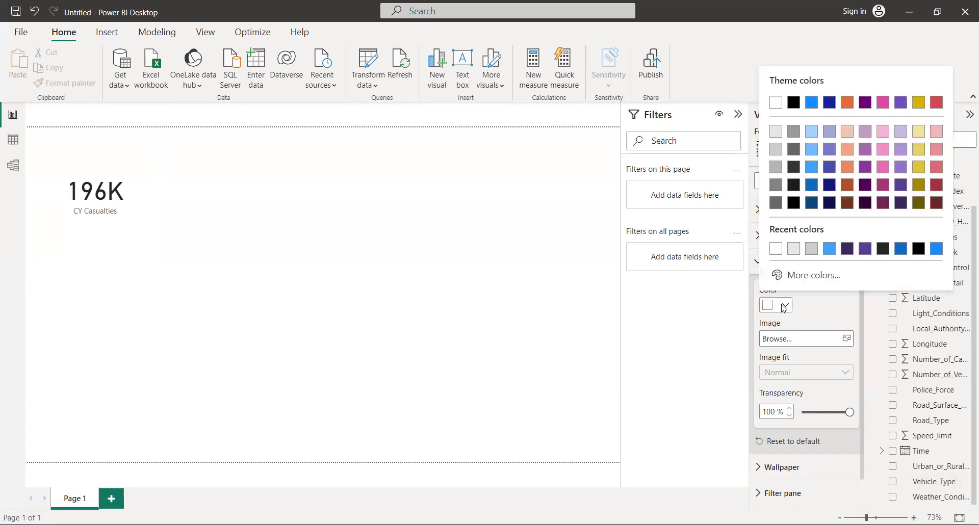
pyautogui.click(797, 106)
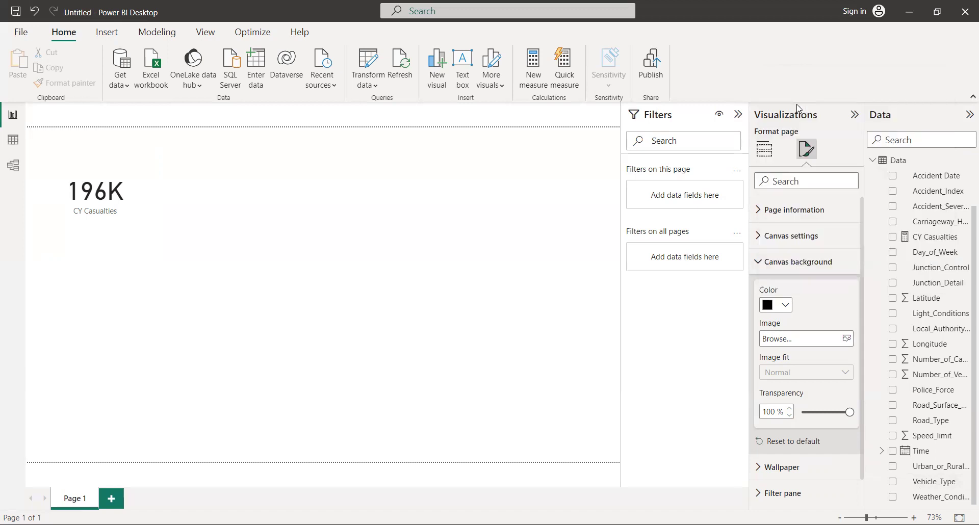
pyautogui.click(773, 308)
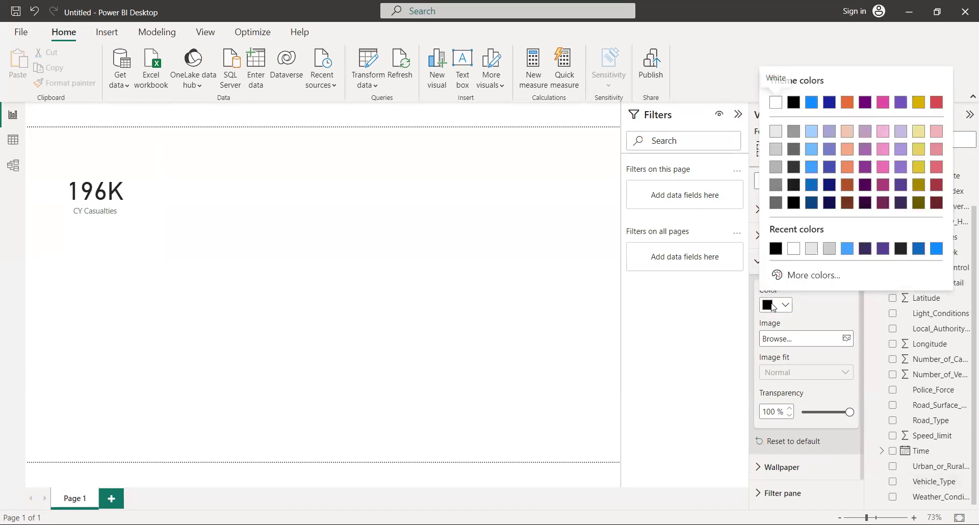
pyautogui.click(776, 106)
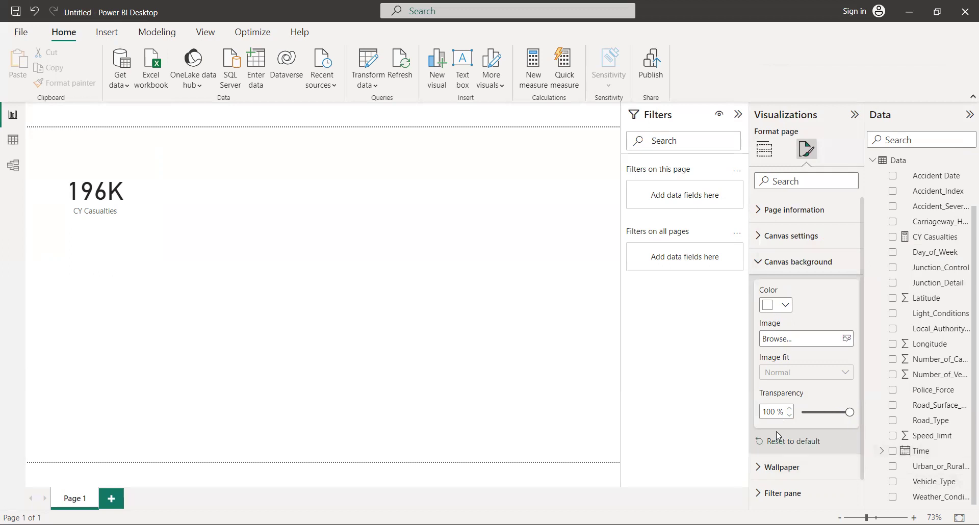
# - Use the image Background For Power BI Project.pptx (1) from Downloads as the canvas background with 3% transparency
pyautogui.click(800, 340)
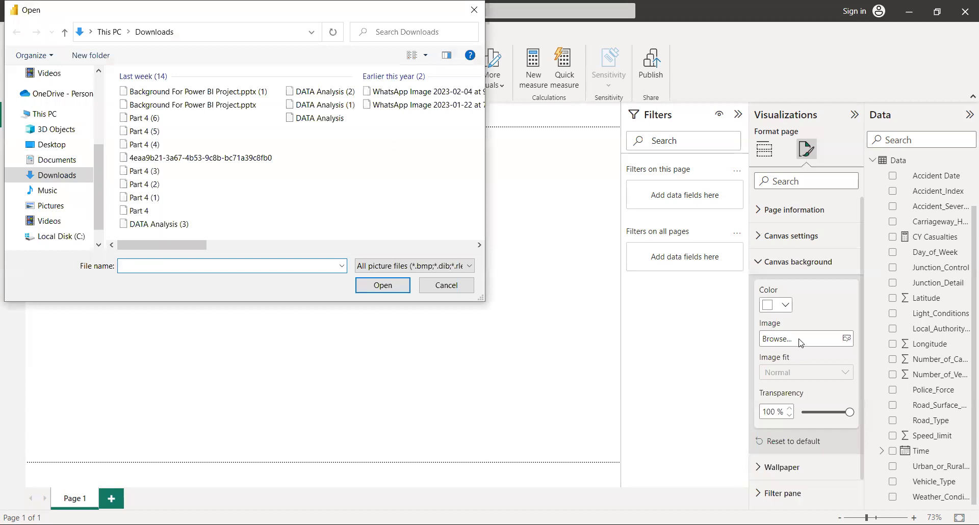
pyautogui.click(166, 92)
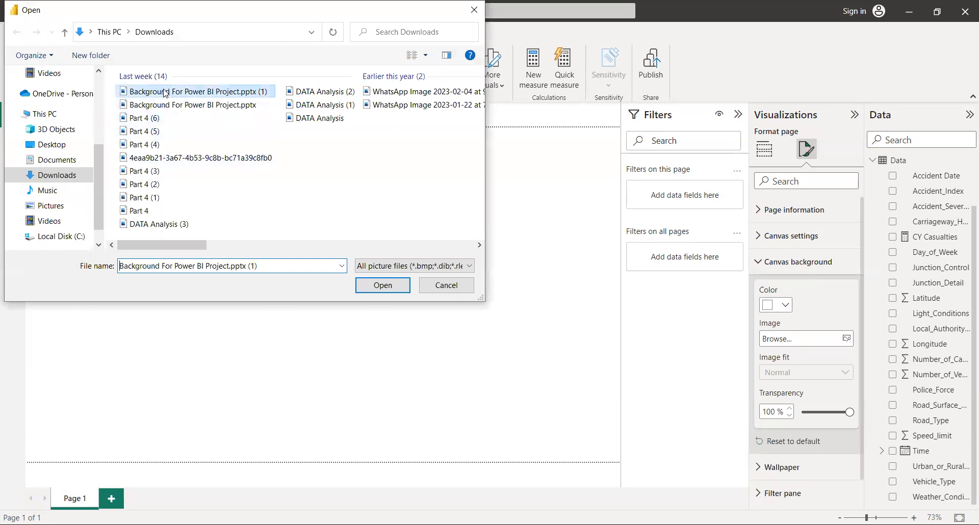
pyautogui.click(380, 291)
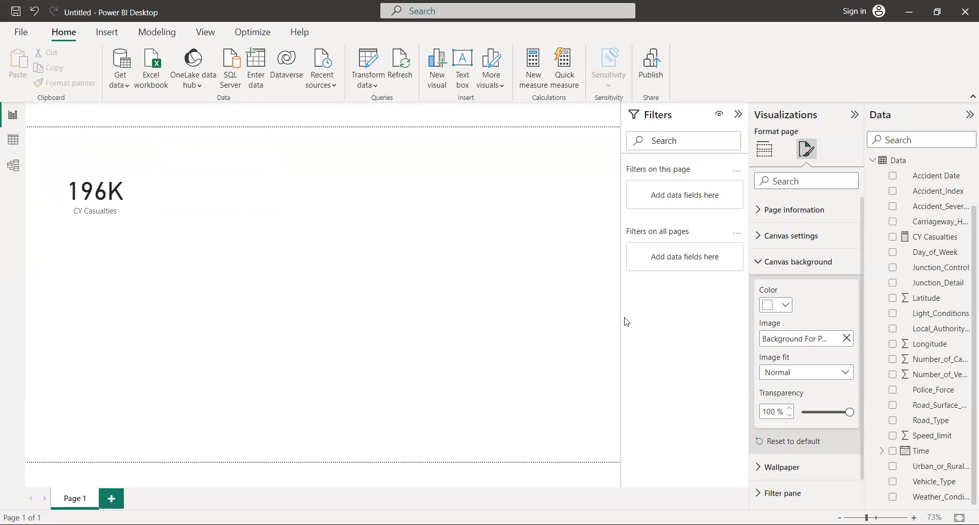
pyautogui.click(789, 415)
pyautogui.doubleClick(779, 410)
pyautogui.moveTo(851, 413); pyautogui.dragTo(803, 413)
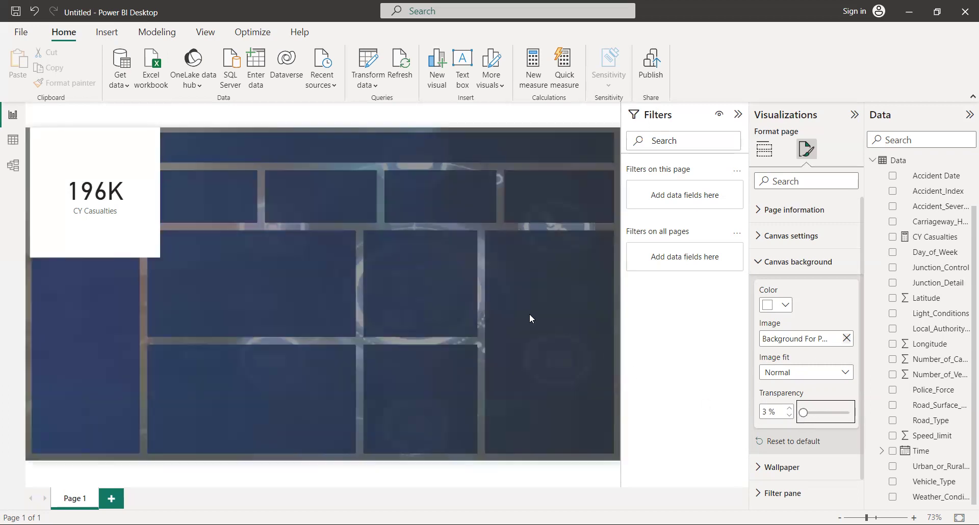
pyautogui.click(530, 315)
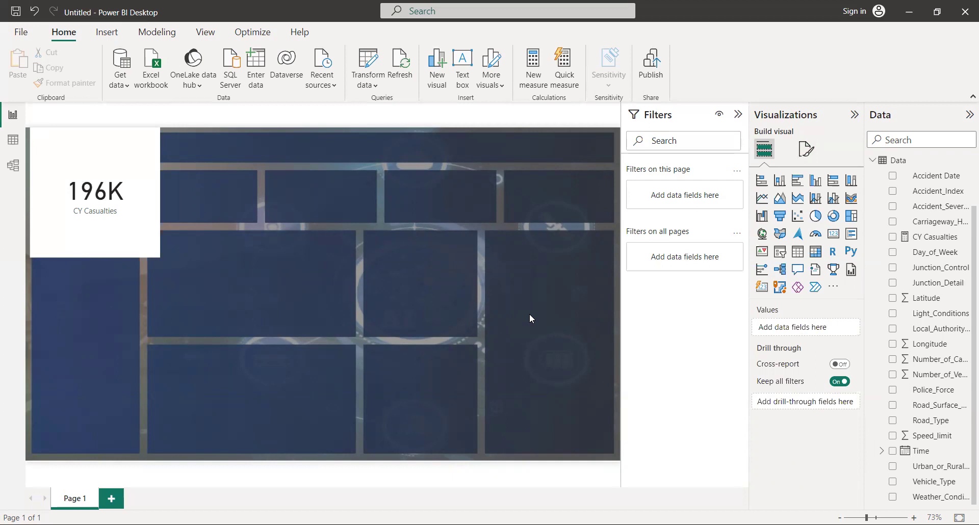
# - Shrink the CY Casualties card and position it to fill the first small box beneath the header band of the background
pyautogui.click(131, 203)
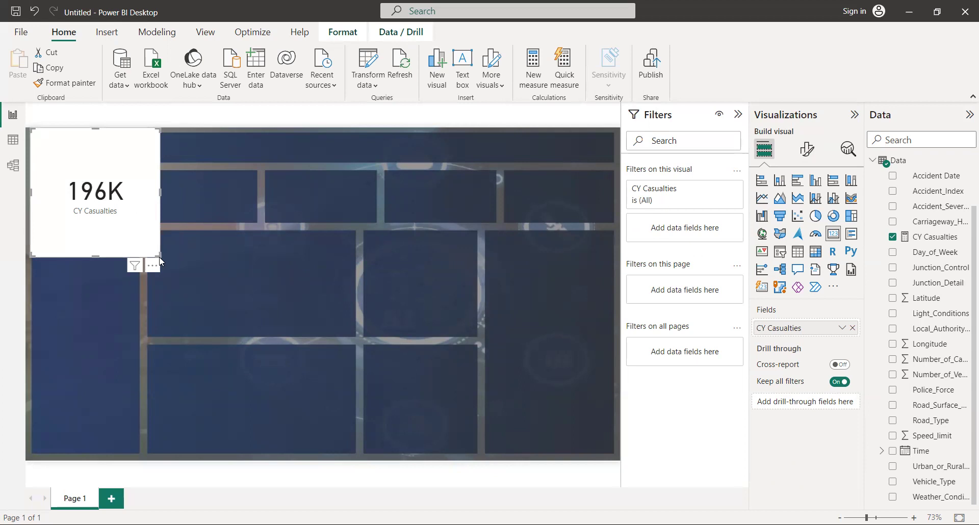
pyautogui.moveTo(160, 256); pyautogui.dragTo(117, 186)
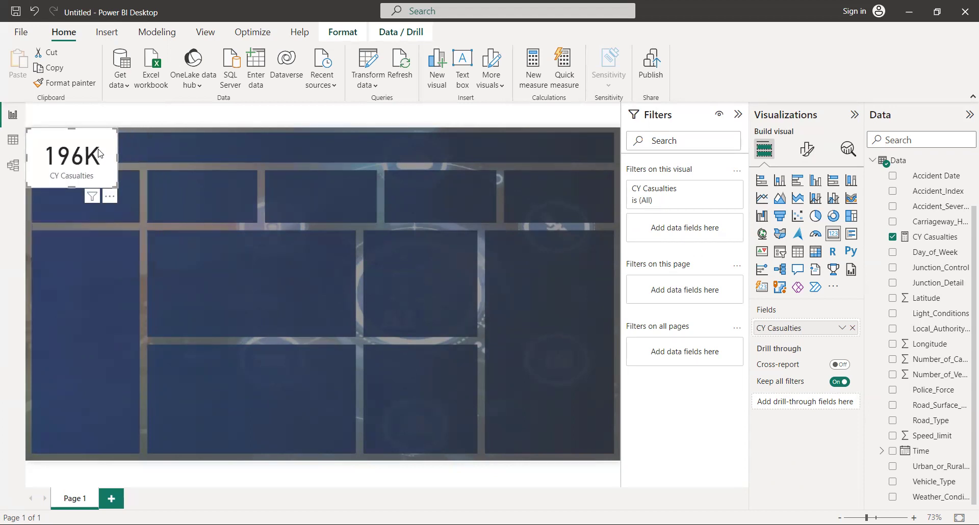
pyautogui.moveTo(100, 154); pyautogui.dragTo(107, 196)
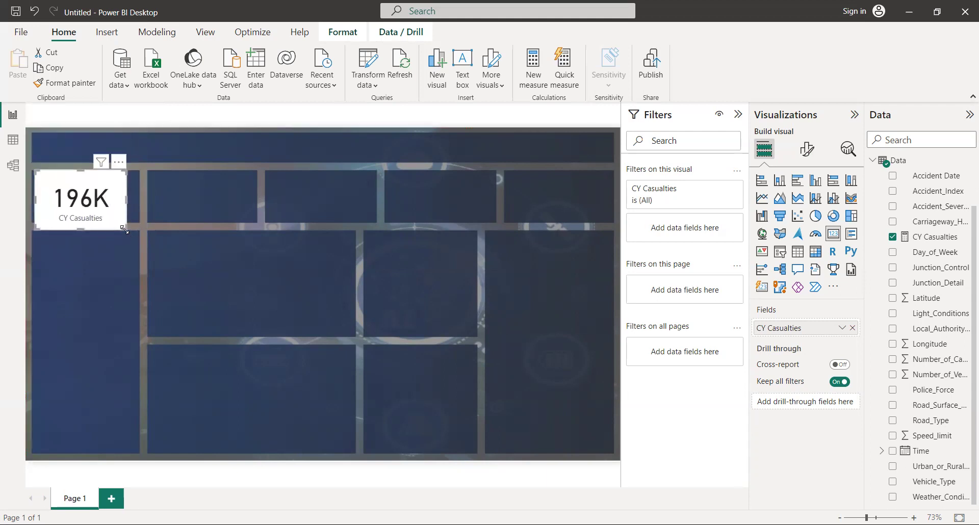
pyautogui.moveTo(124, 230)
pyautogui.mouseDown()
pyautogui.moveTo(107, 192)
pyautogui.moveTo(134, 217)
pyautogui.mouseUp()
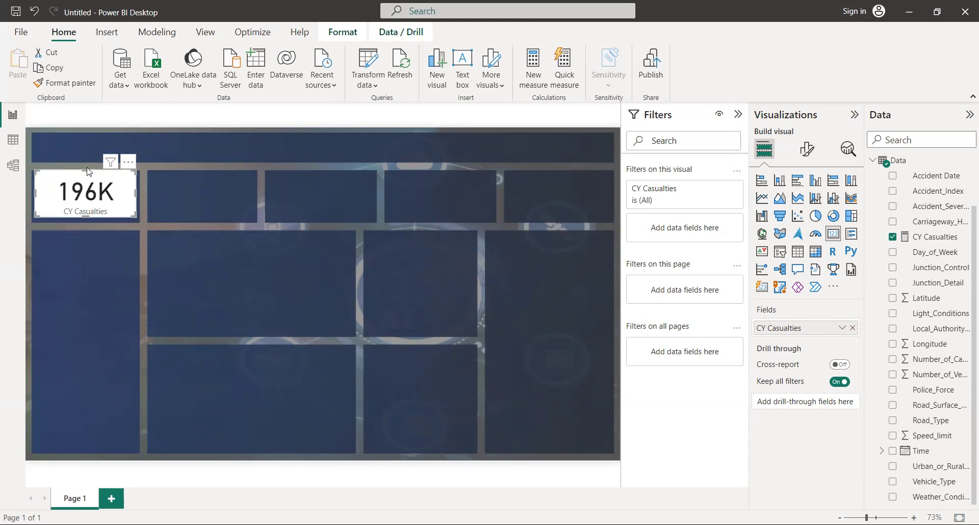
pyautogui.moveTo(85, 172); pyautogui.dragTo(79, 188)
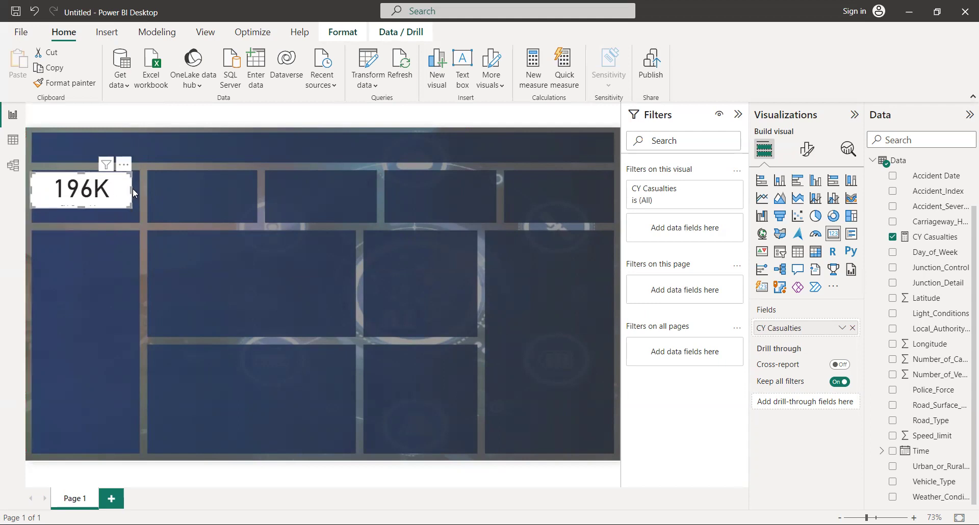
pyautogui.moveTo(133, 188); pyautogui.dragTo(142, 189)
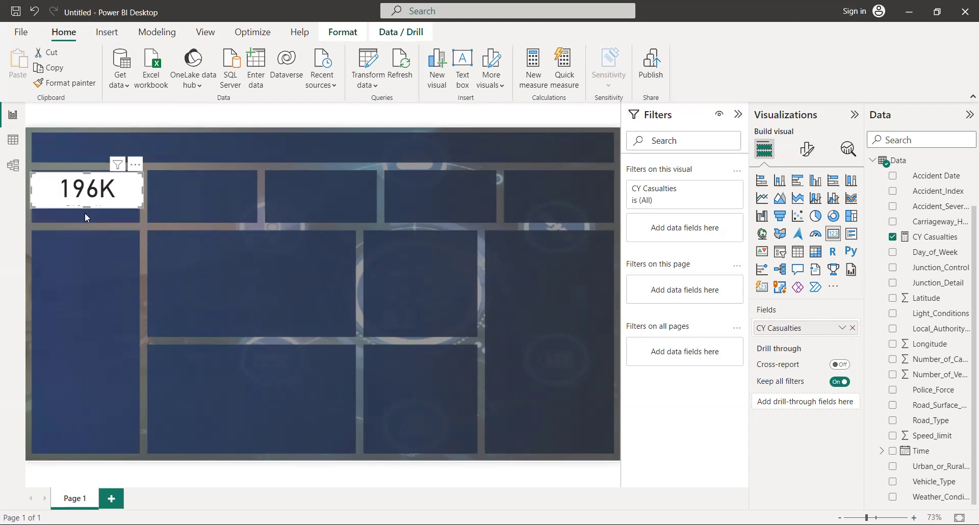
pyautogui.moveTo(85, 214); pyautogui.dragTo(85, 220)
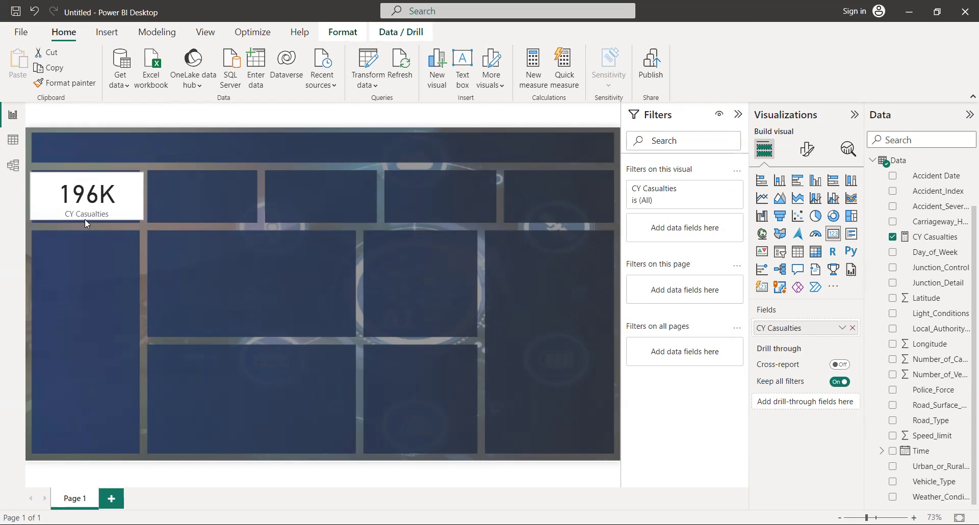
pyautogui.moveTo(85, 219); pyautogui.dragTo(83, 222)
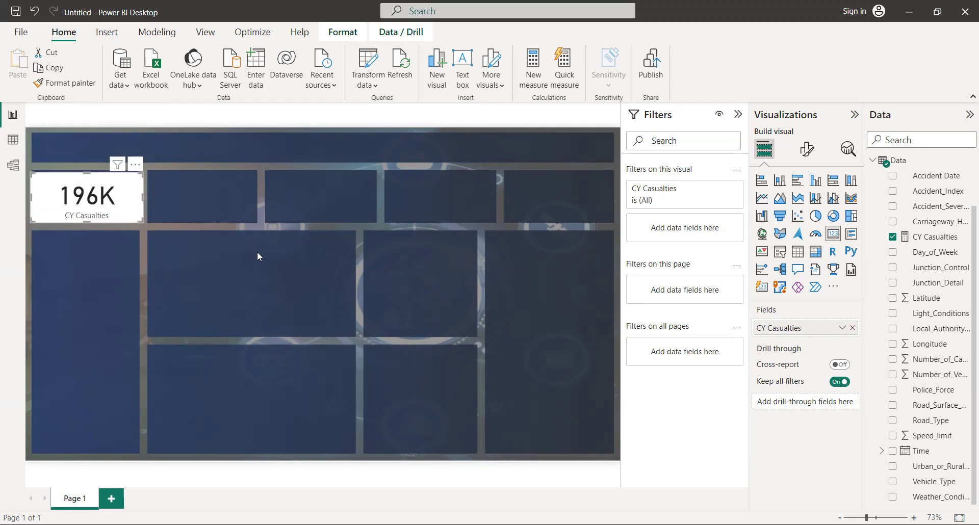
pyautogui.click(254, 308)
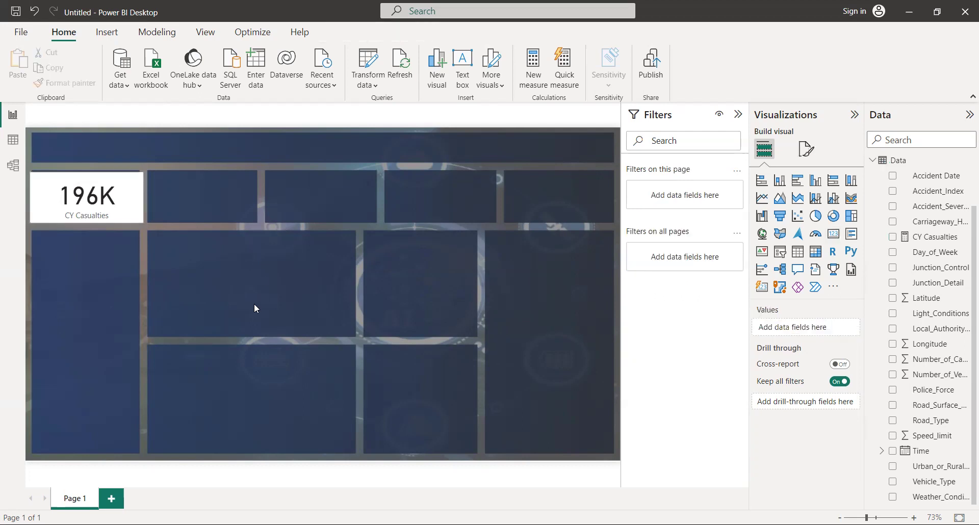
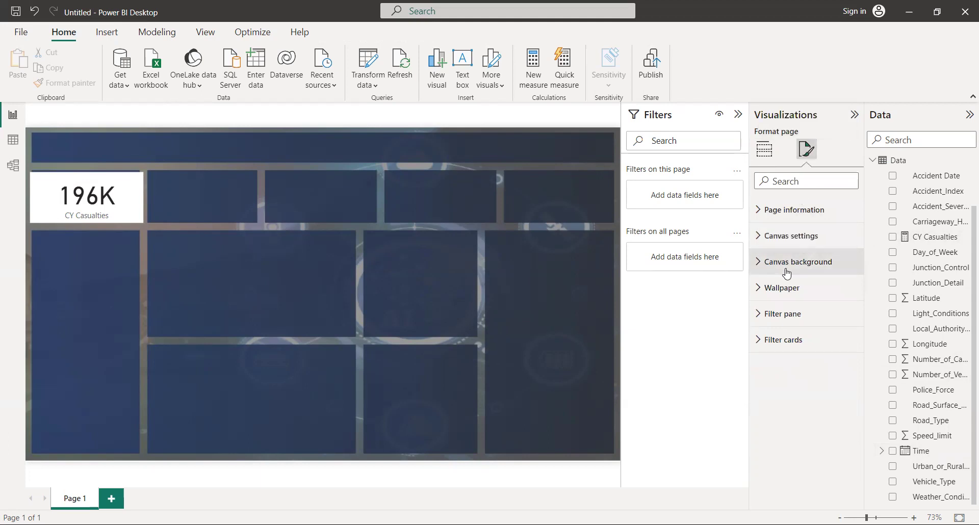
# - Look through the page's format settings, including page information, canvas settings, canvas background and filter cards
pyautogui.click(817, 263)
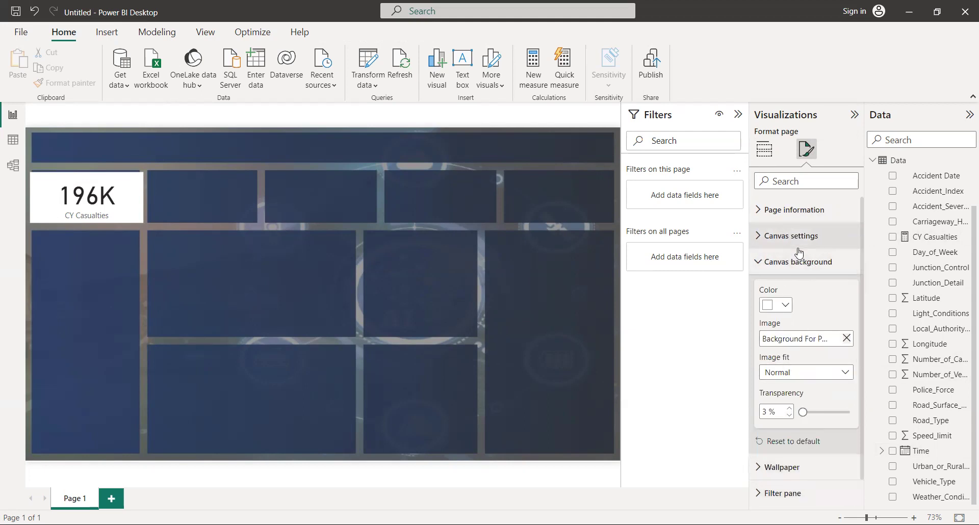
pyautogui.click(800, 210)
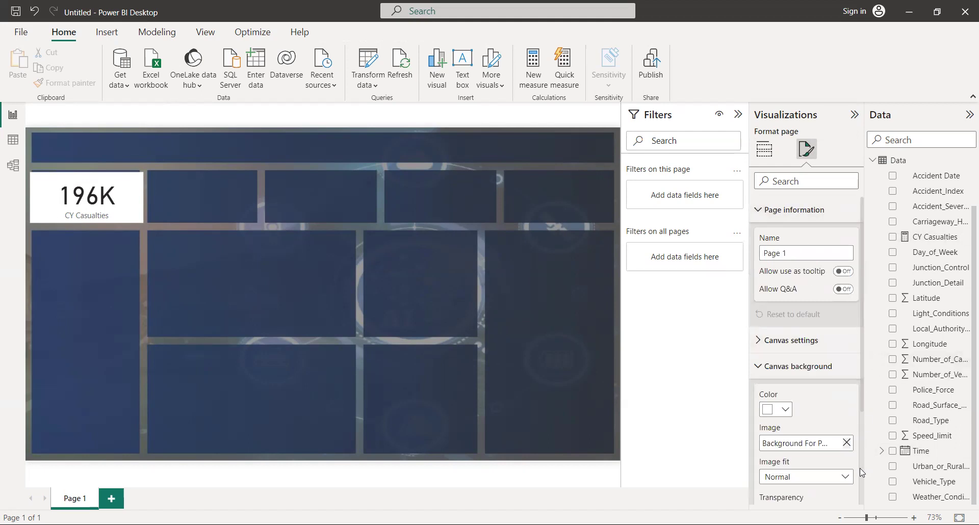
pyautogui.scroll(-3, 864, 483)
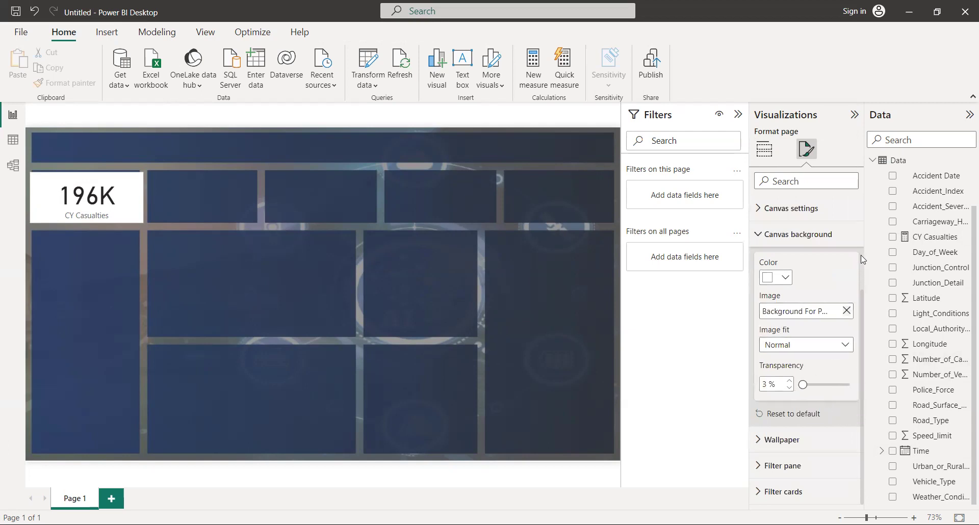
pyautogui.scroll(3, 862, 259)
pyautogui.click(763, 211)
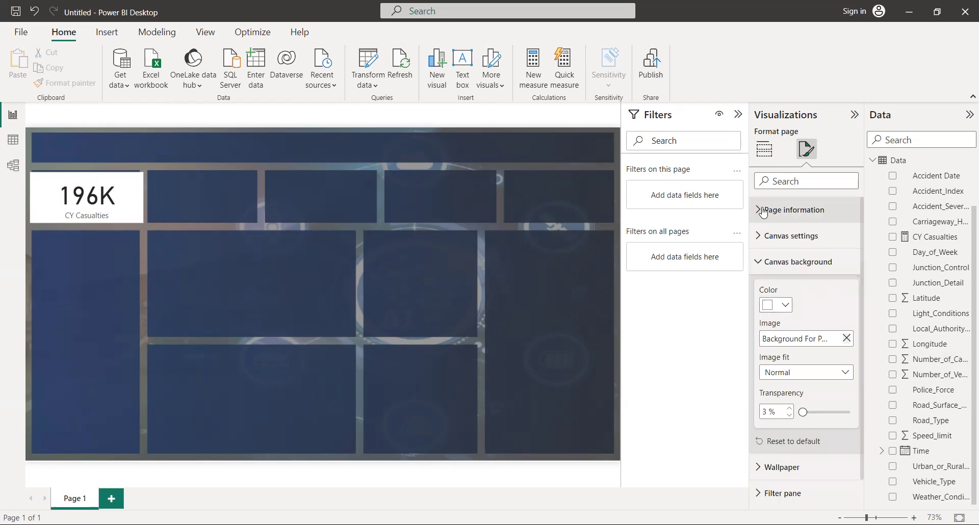
pyautogui.click(760, 240)
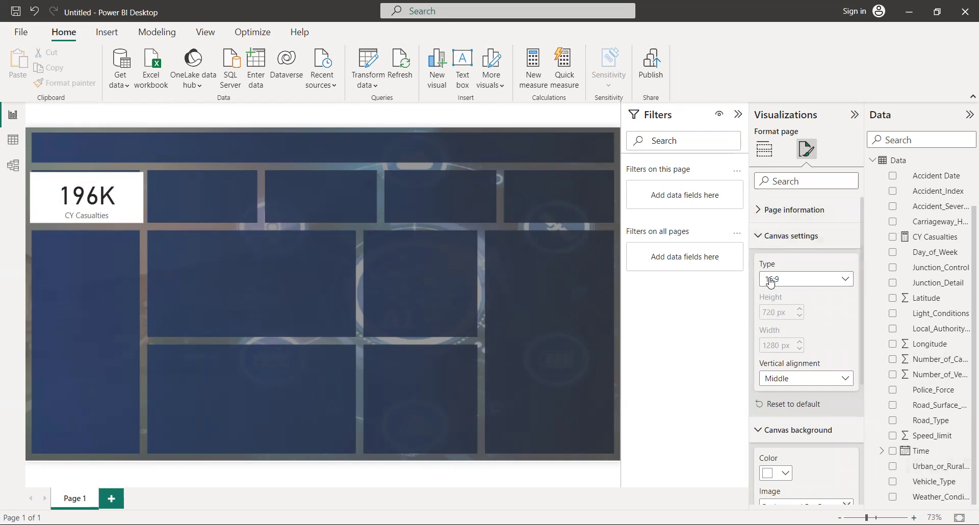
pyautogui.click(760, 237)
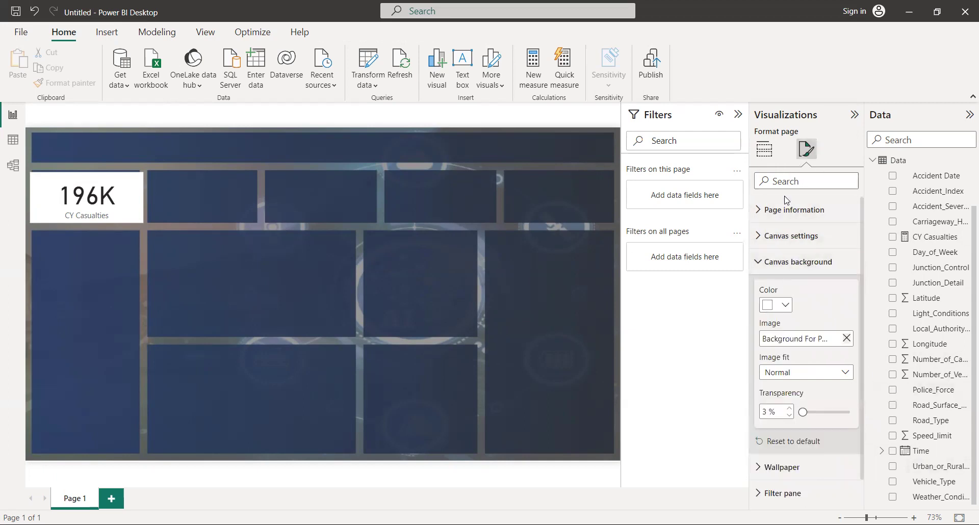
pyautogui.click(784, 265)
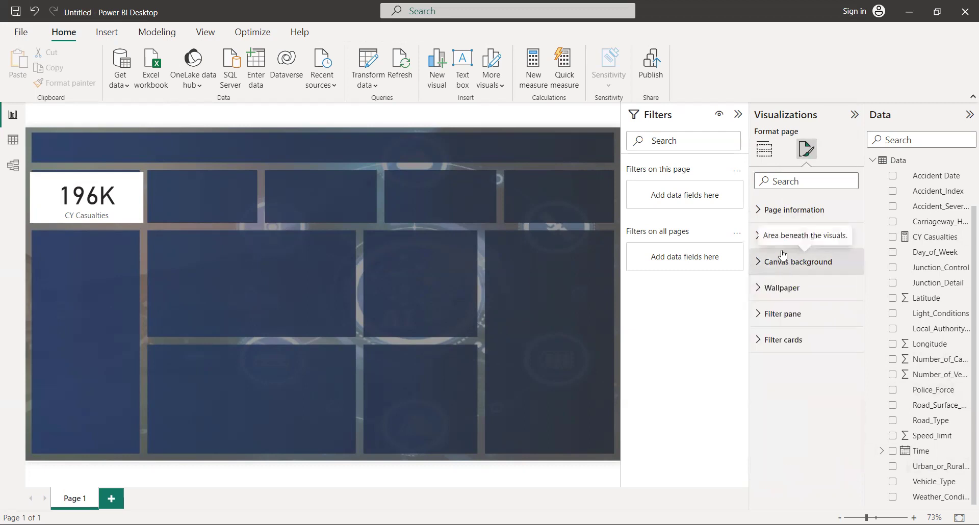
pyautogui.click(791, 236)
pyautogui.click(791, 236)
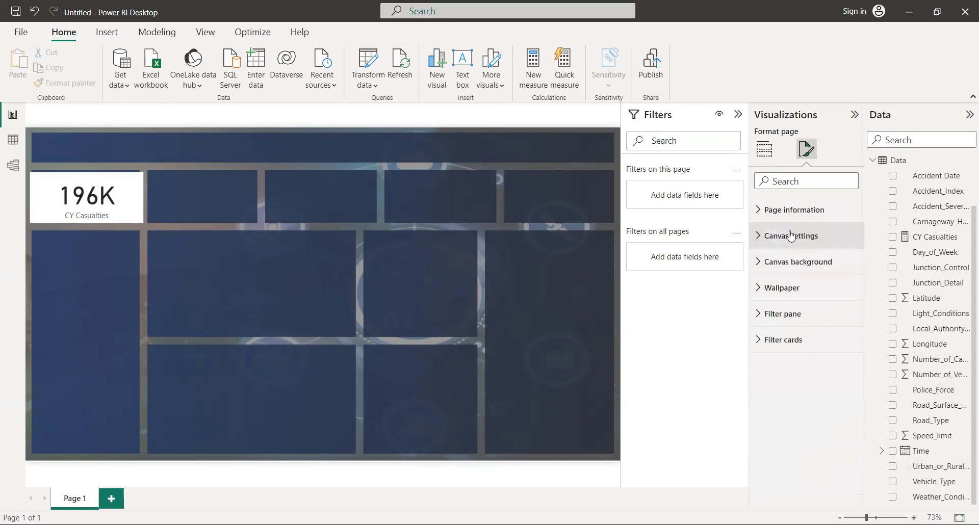
pyautogui.click(788, 340)
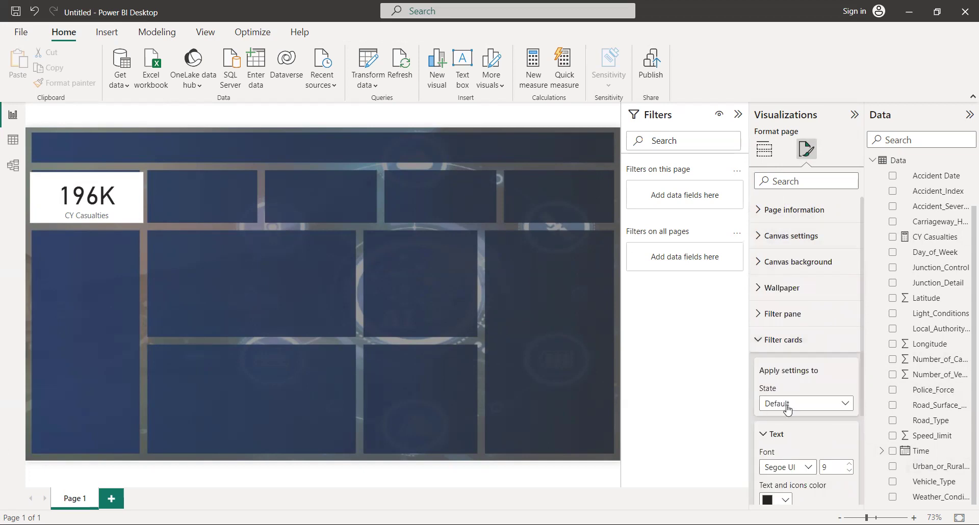
pyautogui.click(758, 261)
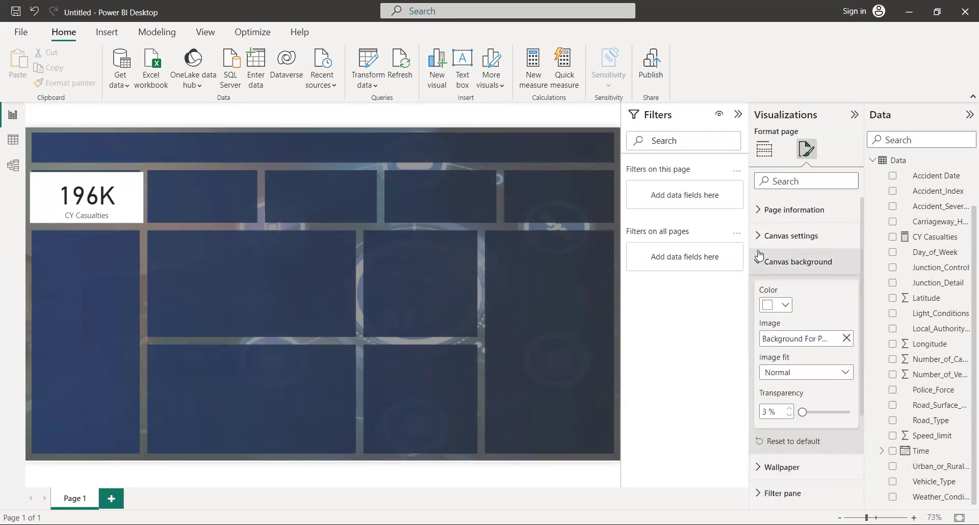
pyautogui.click(762, 209)
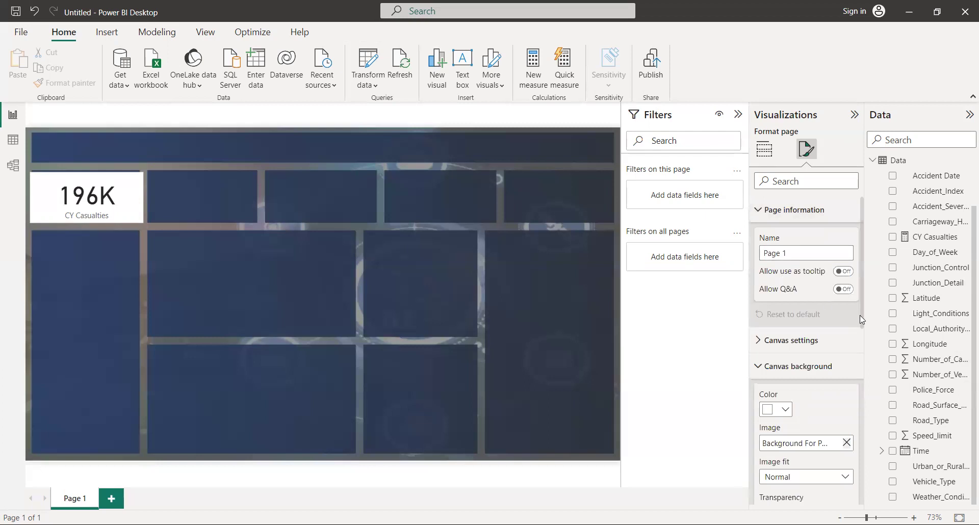
pyautogui.click(761, 212)
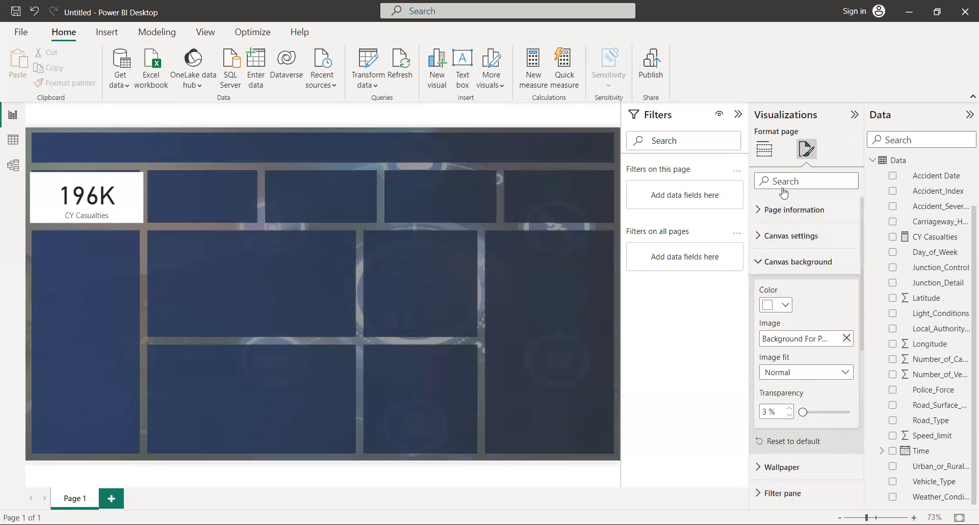
# - Turn off the category label of the CY Casualties card
pyautogui.click(101, 220)
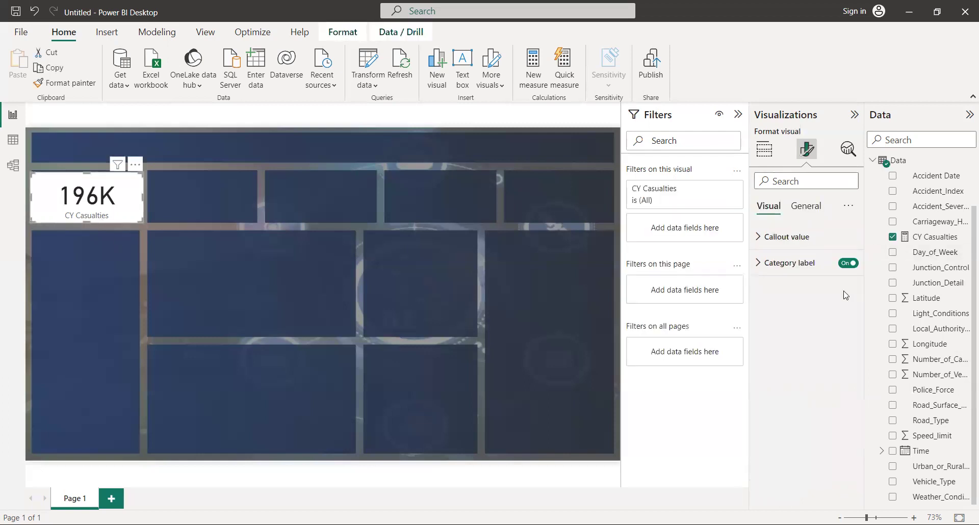
pyautogui.click(854, 266)
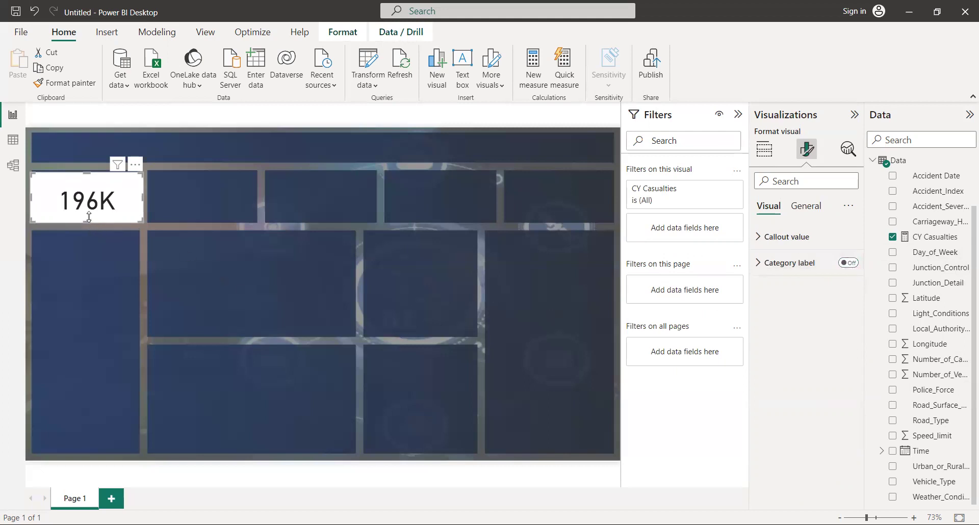
pyautogui.click(855, 265)
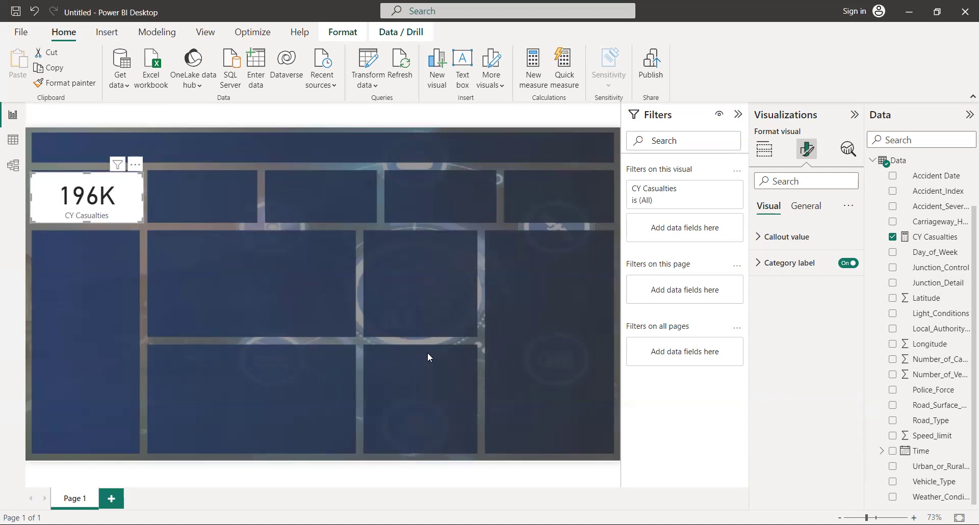
pyautogui.click(849, 263)
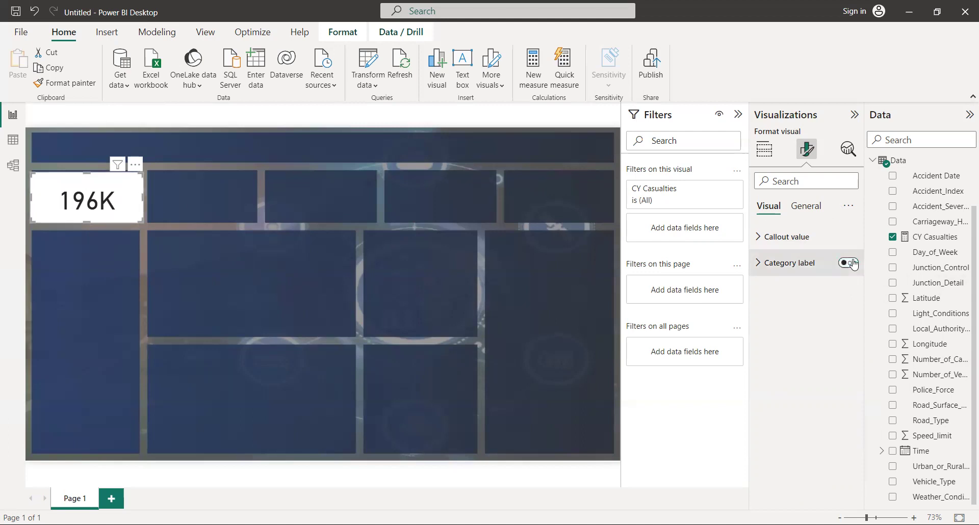
# - Turn on the card's title and set its text to "CY casualties"
pyautogui.click(811, 208)
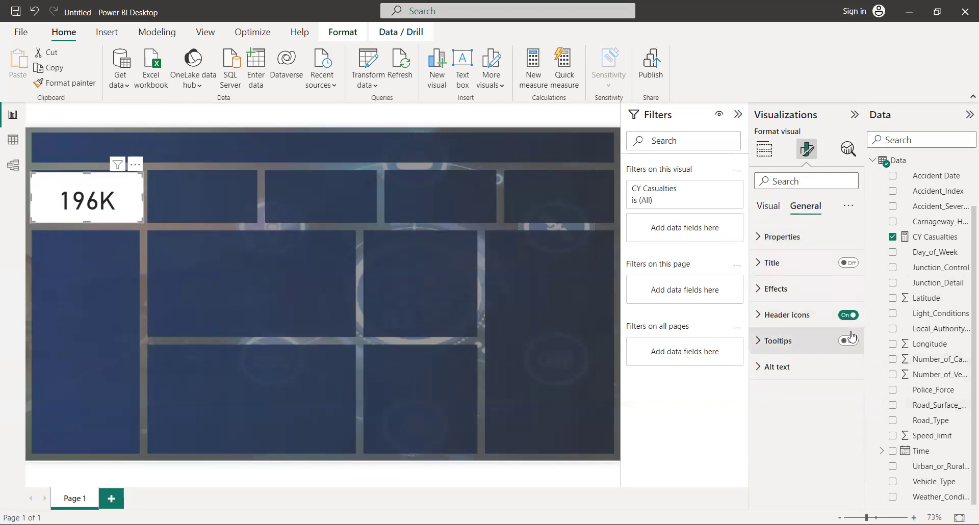
pyautogui.click(820, 270)
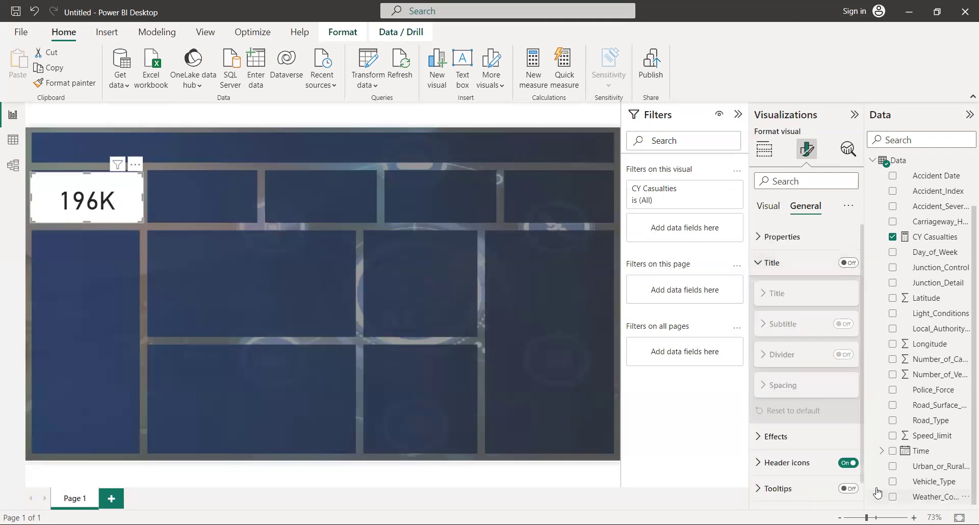
pyautogui.click(848, 263)
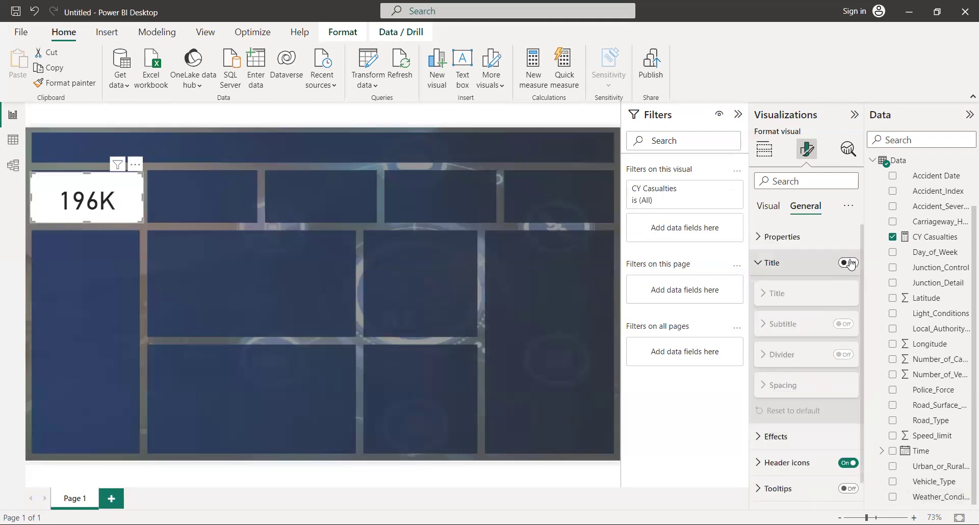
pyautogui.click(850, 263)
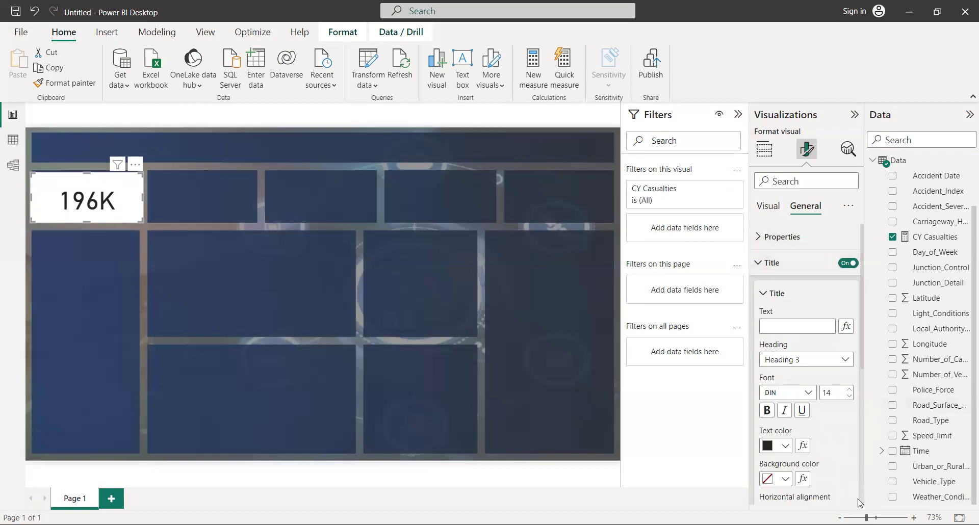
pyautogui.click(795, 323)
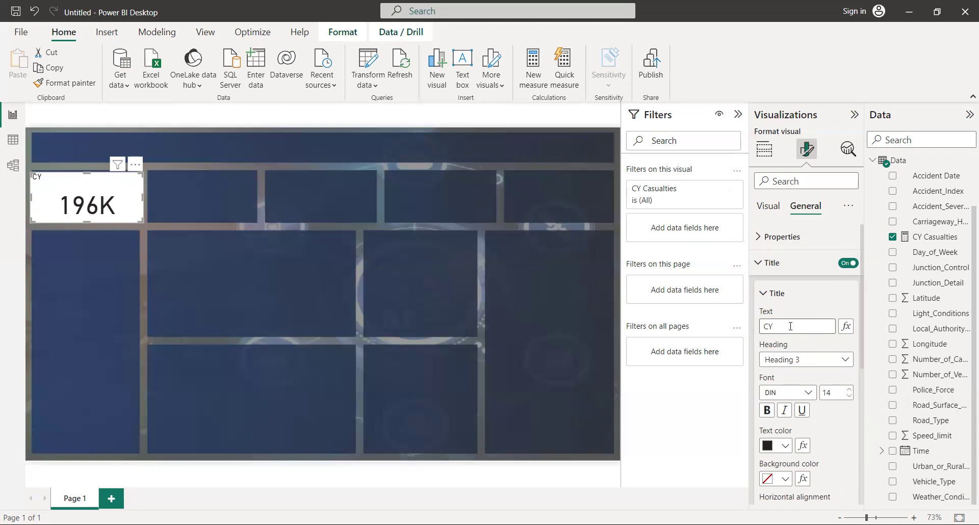
pyautogui.write('casualties')
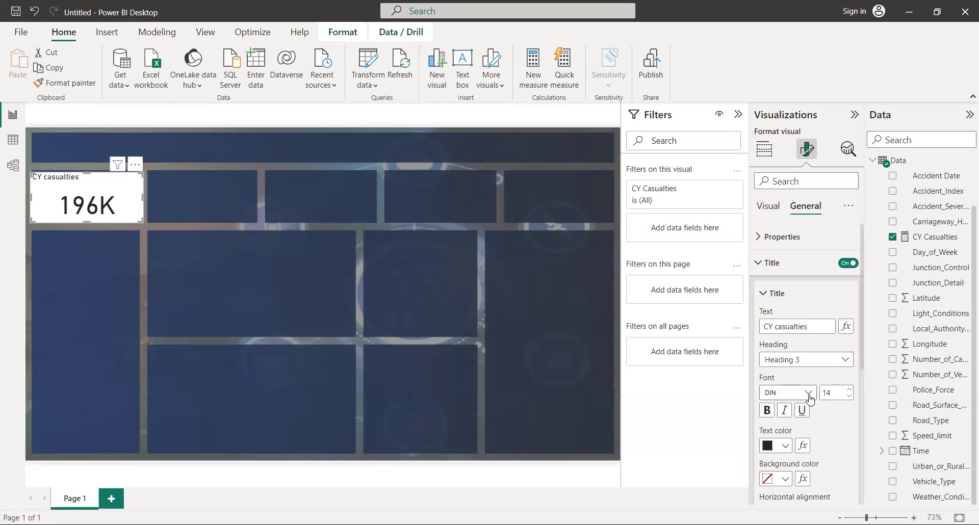
# - Set the font of the card's title to Segoe UI Bold
pyautogui.click(810, 400)
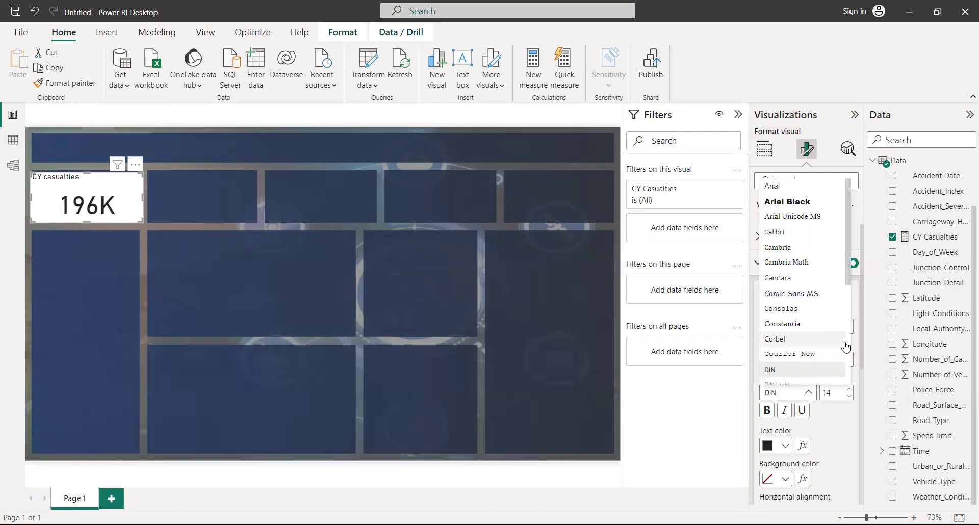
pyautogui.scroll(-4, 847, 300)
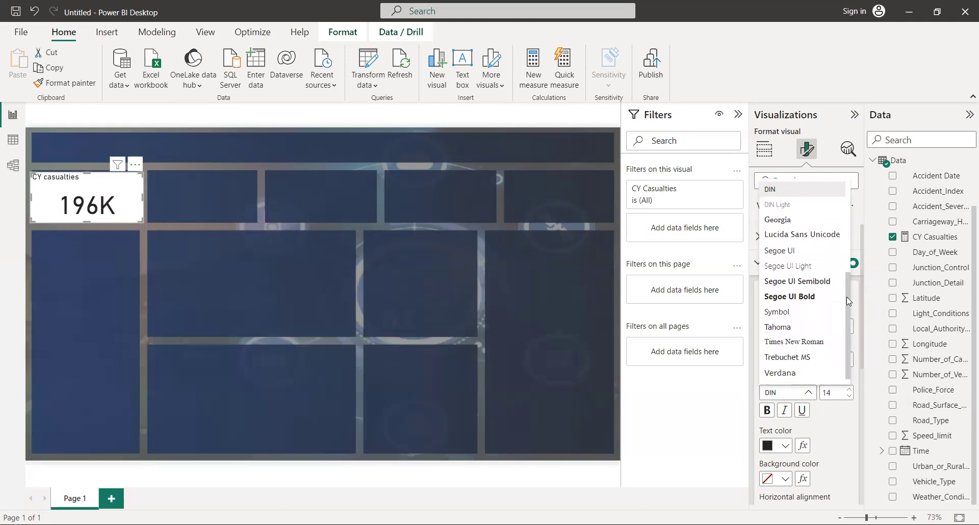
pyautogui.click(802, 297)
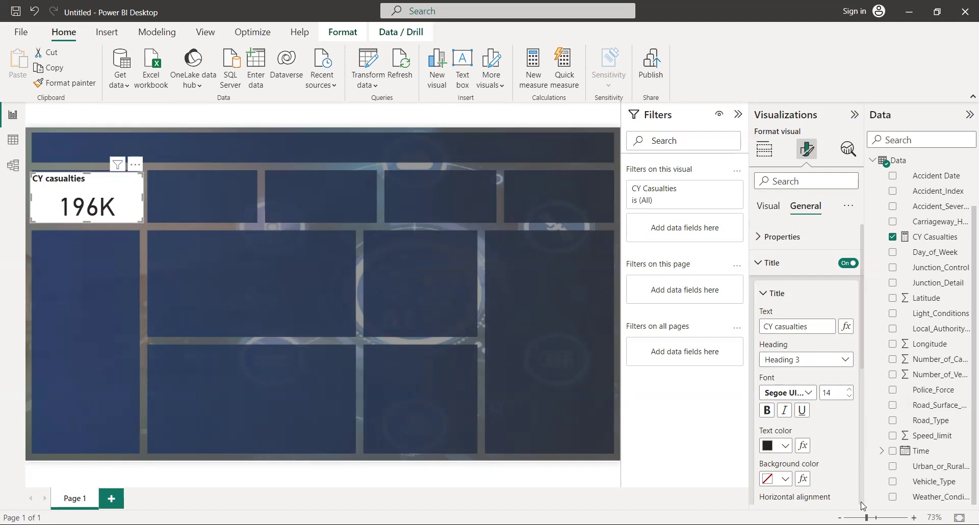
# - Try theme blue, white, red and a darker-row light blue as the text color of the card's title
pyautogui.scroll(-4, 863, 506)
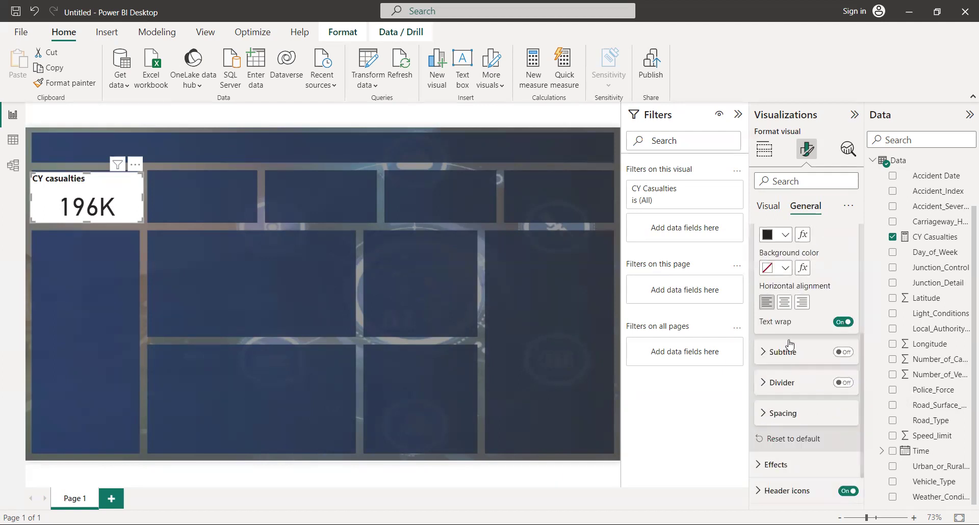
pyautogui.click(764, 236)
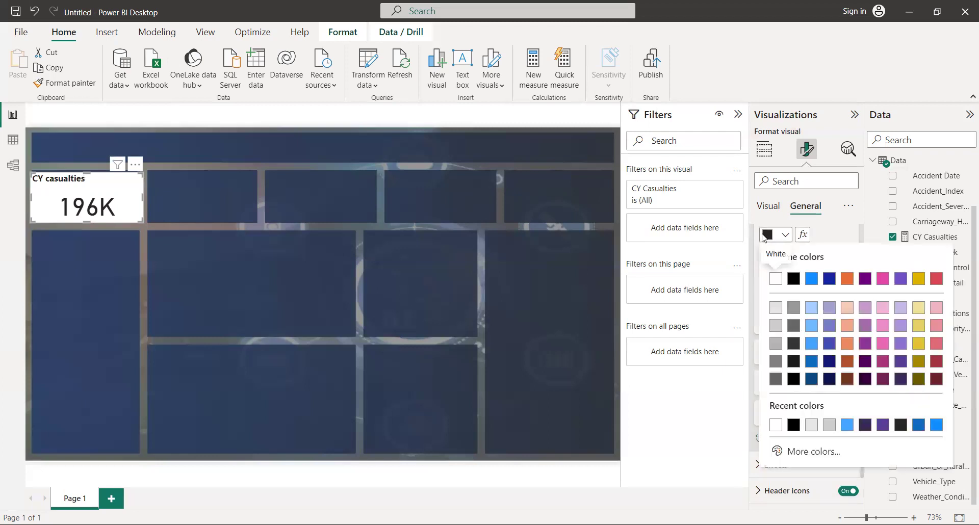
pyautogui.click(812, 280)
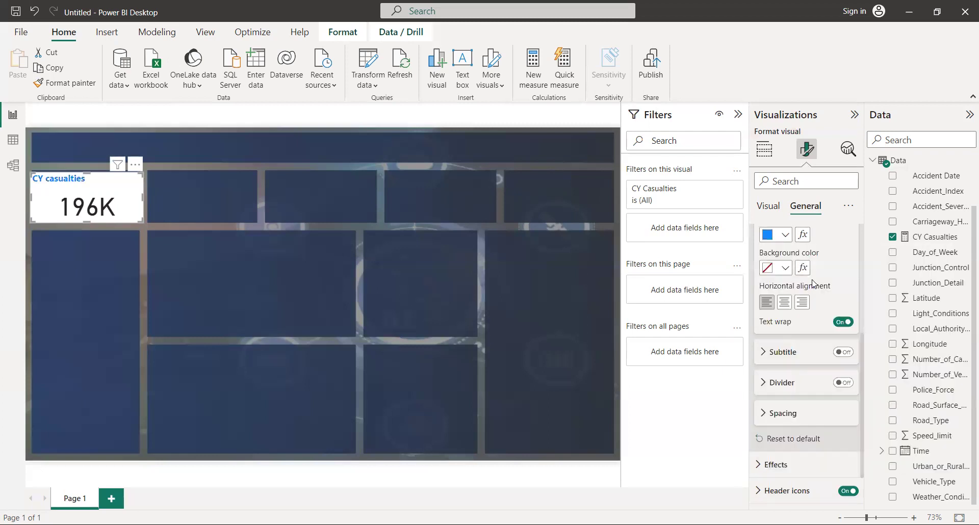
pyautogui.click(774, 240)
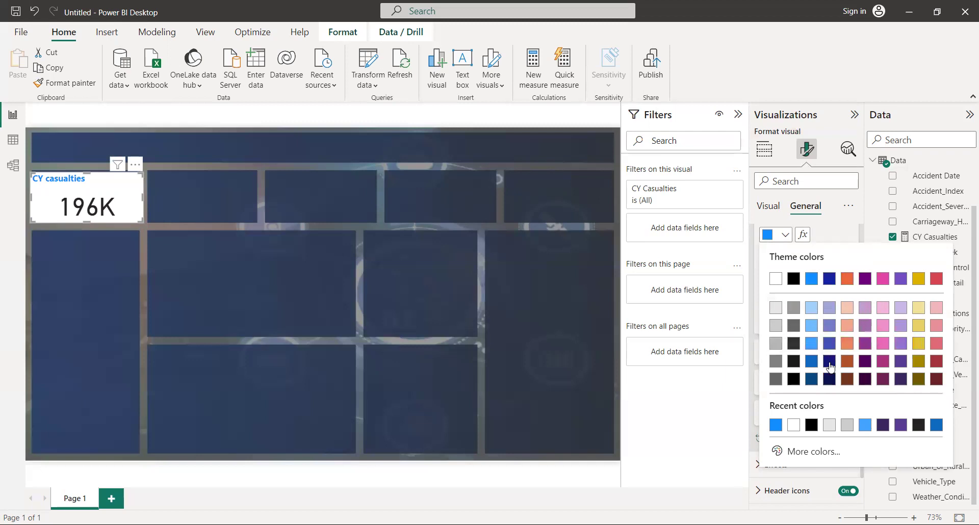
pyautogui.click(776, 279)
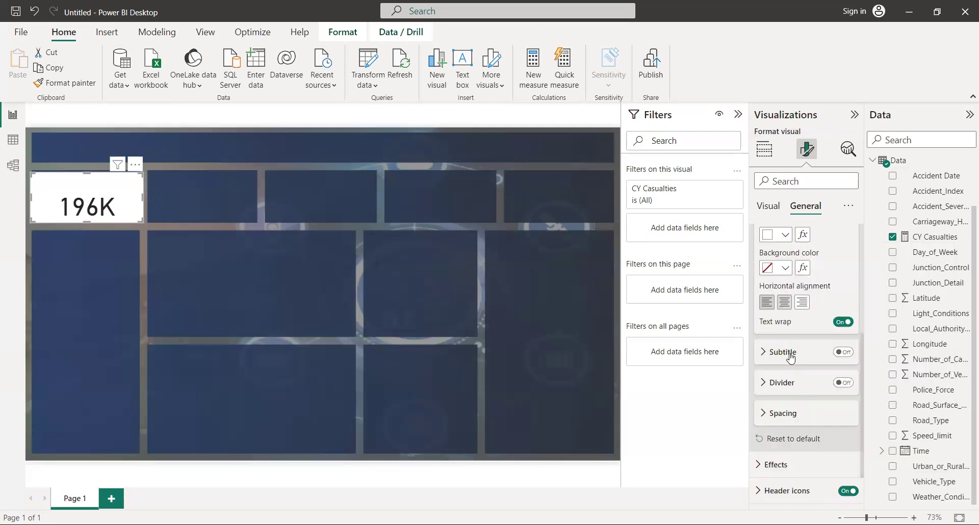
pyautogui.click(775, 235)
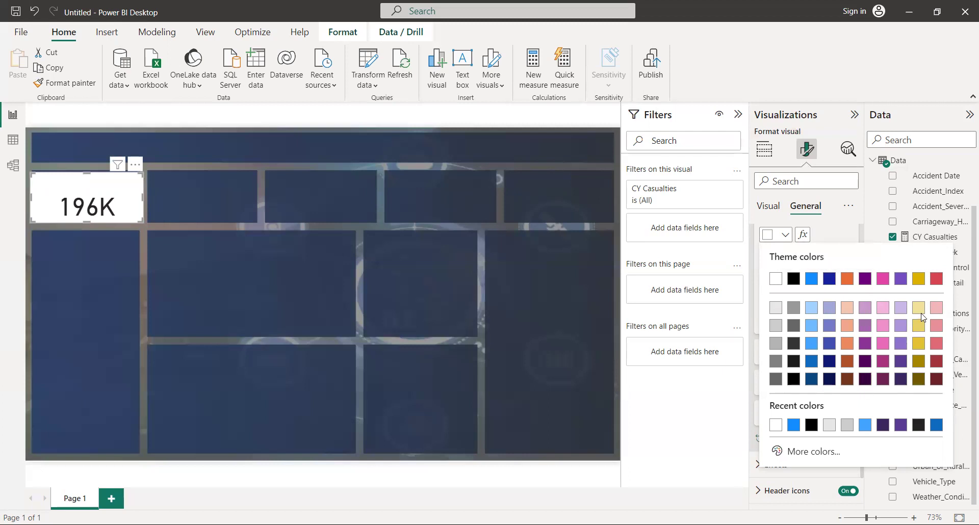
pyautogui.click(937, 280)
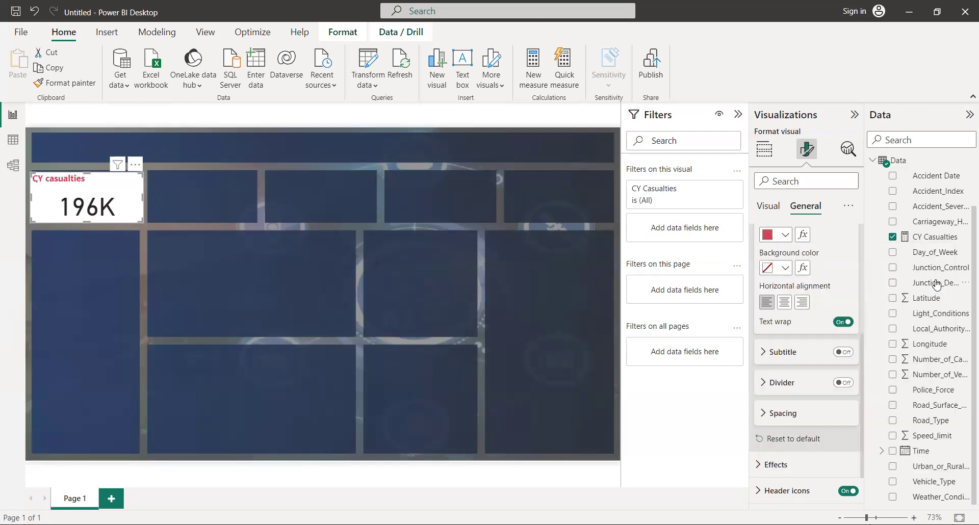
pyautogui.click(774, 235)
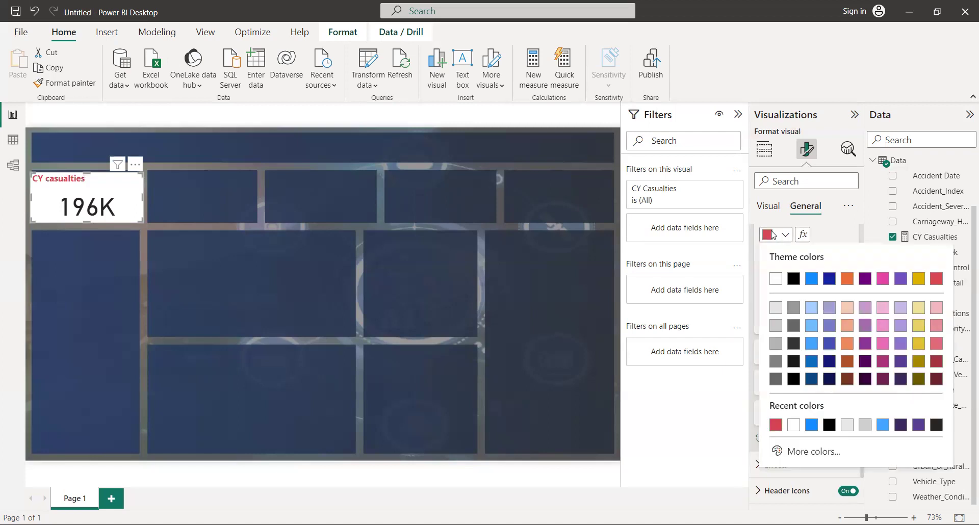
pyautogui.click(811, 345)
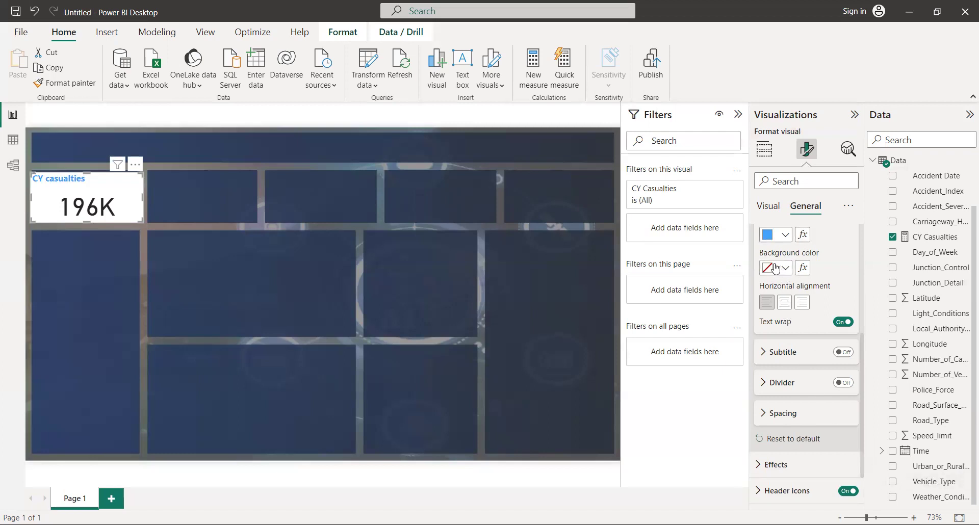
# - Center the card's title horizontally and turn off the card's background
pyautogui.click(790, 312)
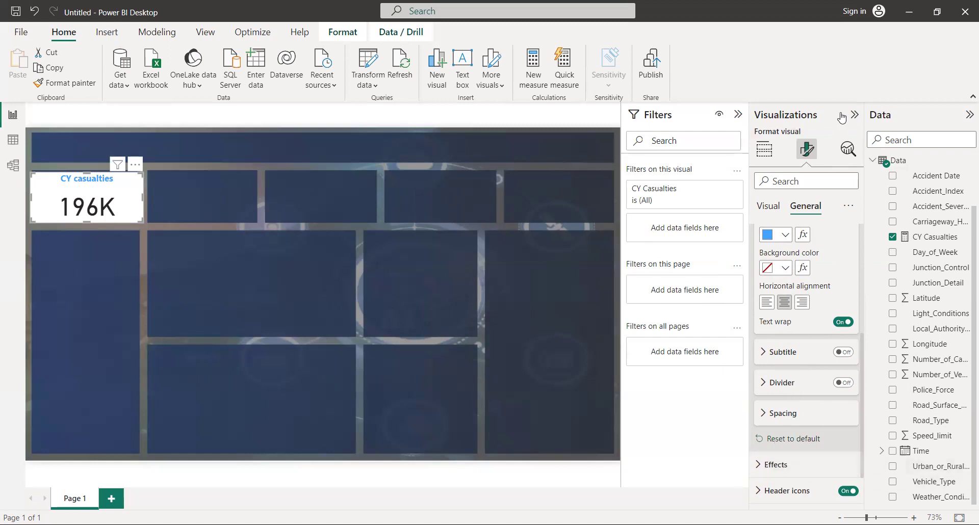
pyautogui.click(769, 210)
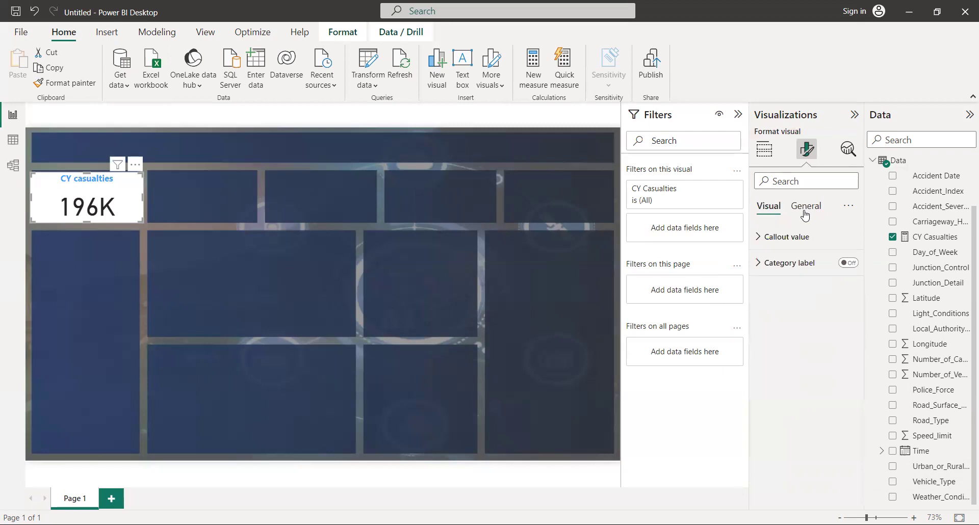
pyautogui.click(805, 213)
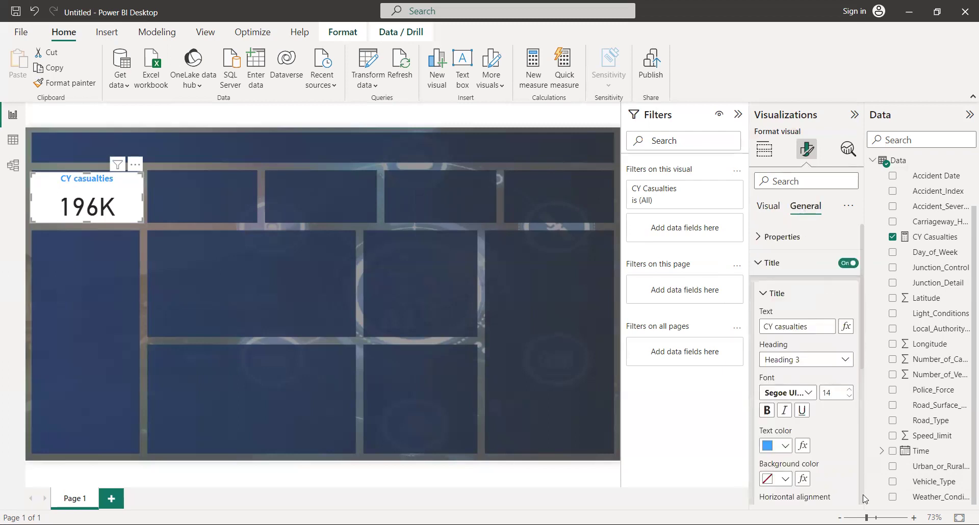
pyautogui.scroll(-4, 864, 499)
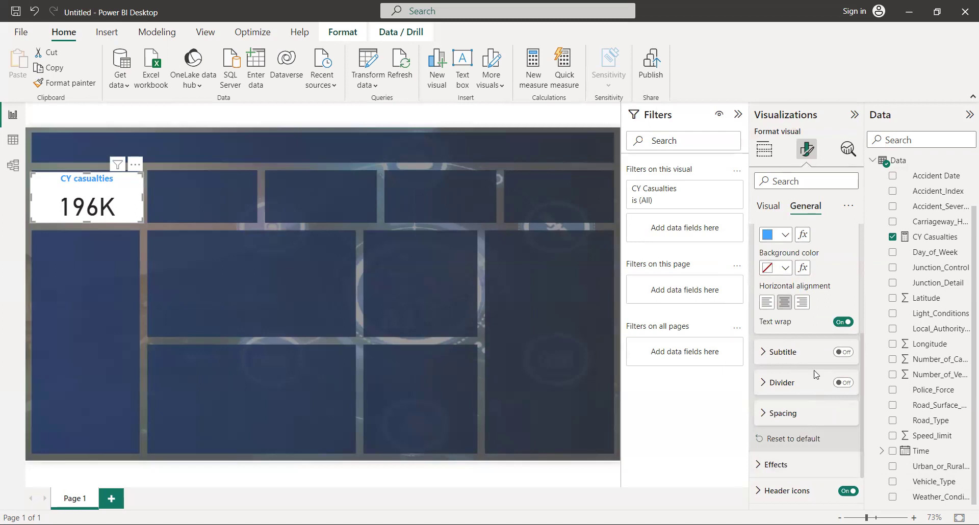
pyautogui.click(790, 465)
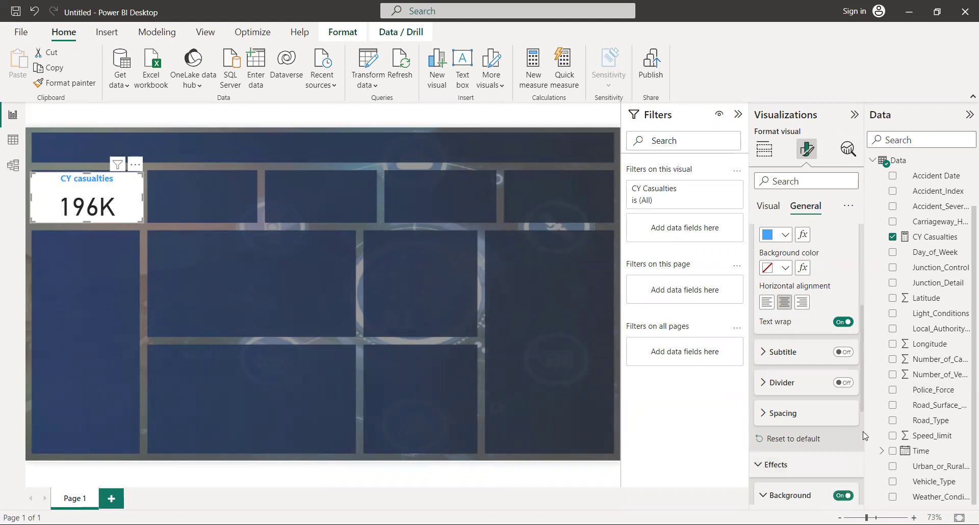
pyautogui.scroll(-4, 863, 436)
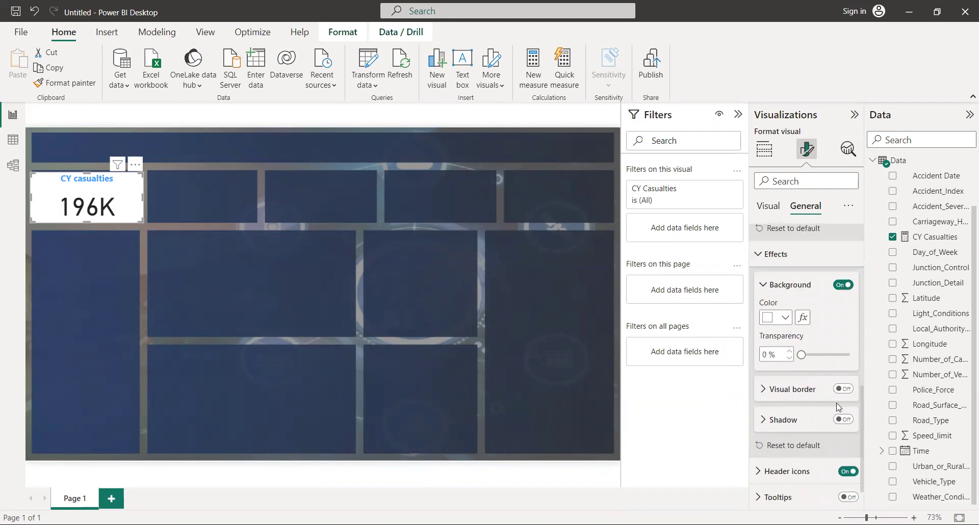
pyautogui.click(849, 292)
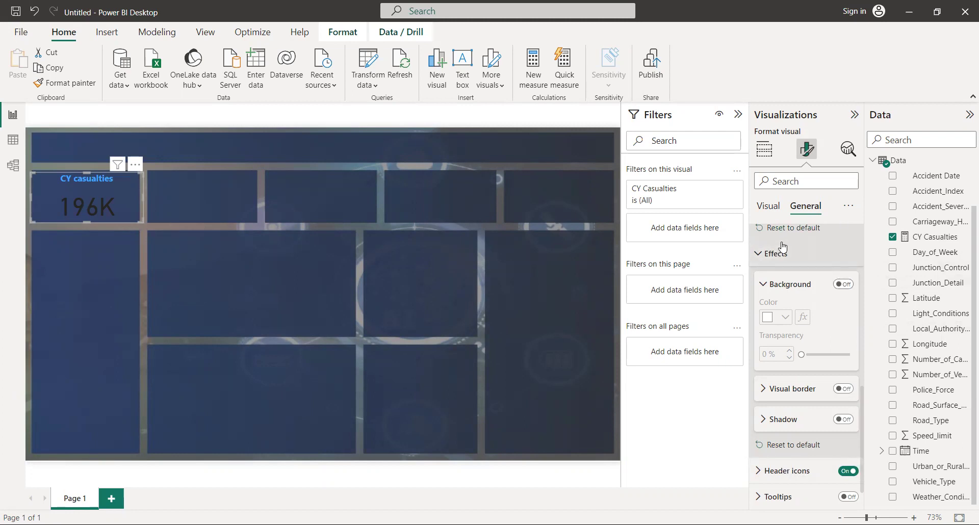
# - Set the text color of the CY casualties card's title to white
pyautogui.scroll(4, 865, 330)
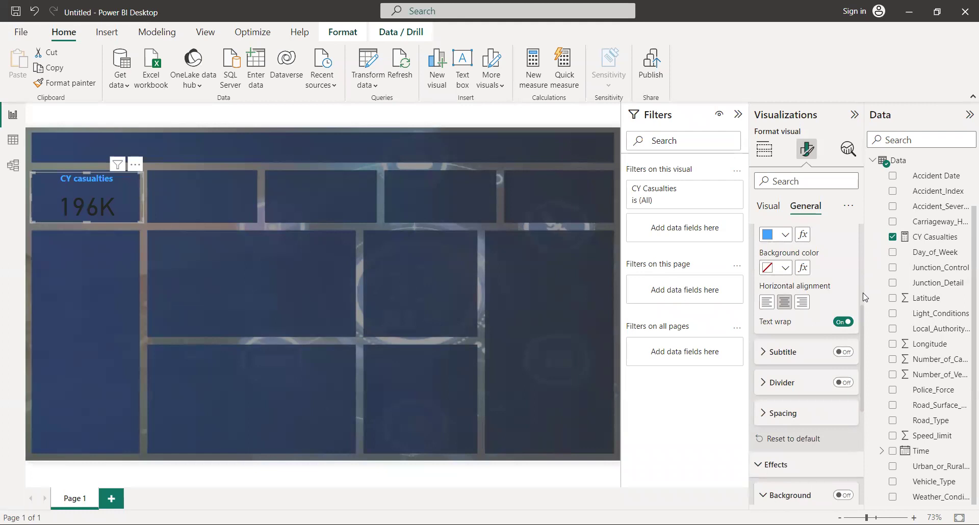
pyautogui.click(770, 238)
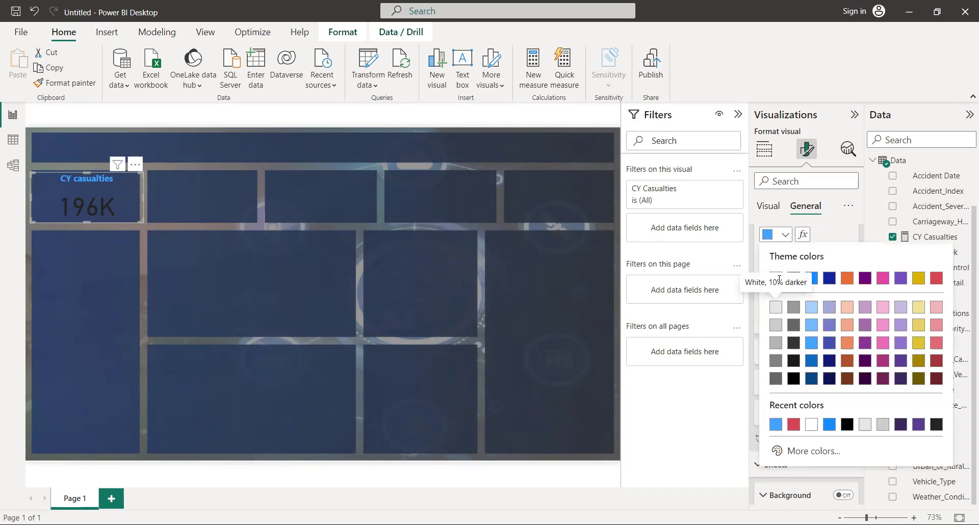
pyautogui.click(777, 278)
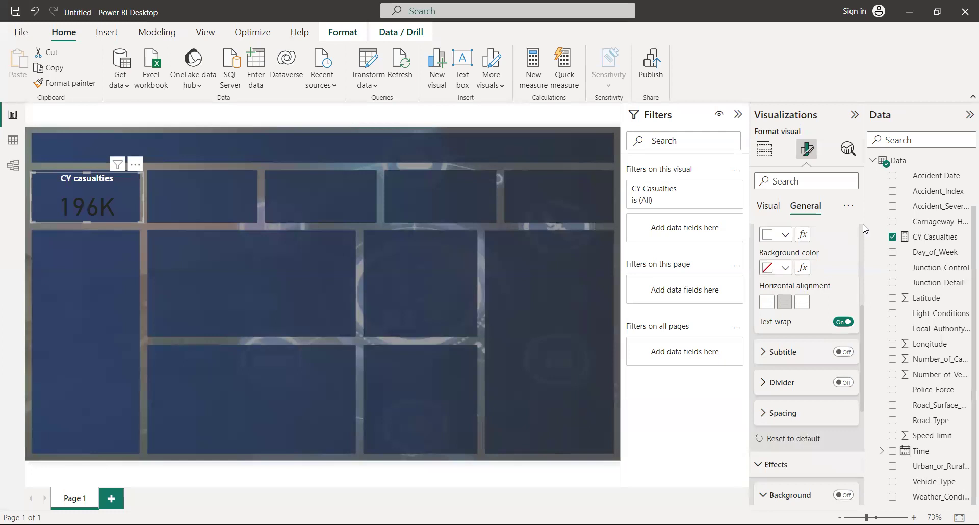
pyautogui.scroll(5, 866, 229)
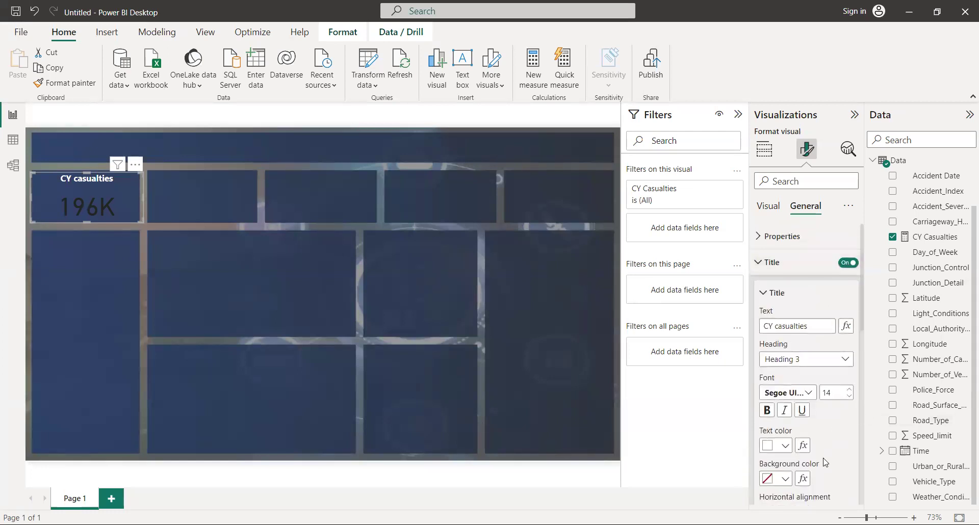